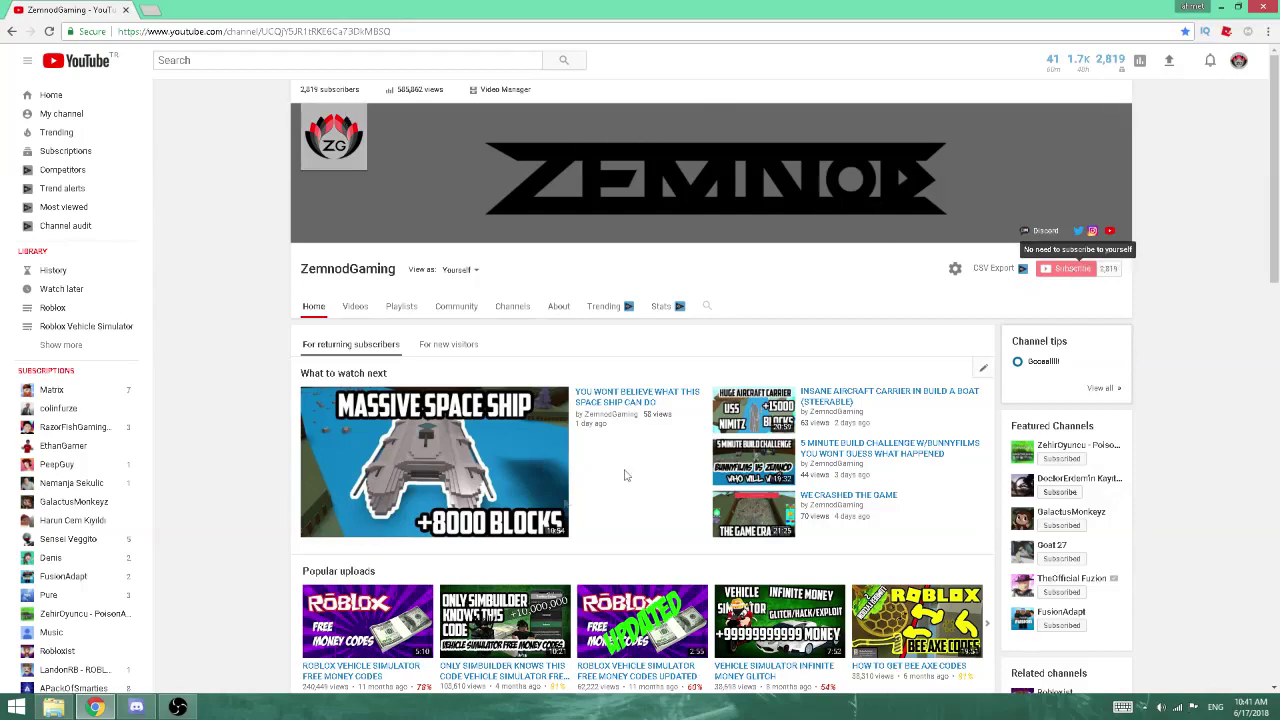
Bring the Discord app to the front, showing the twitter-feed channel
click(136, 707)
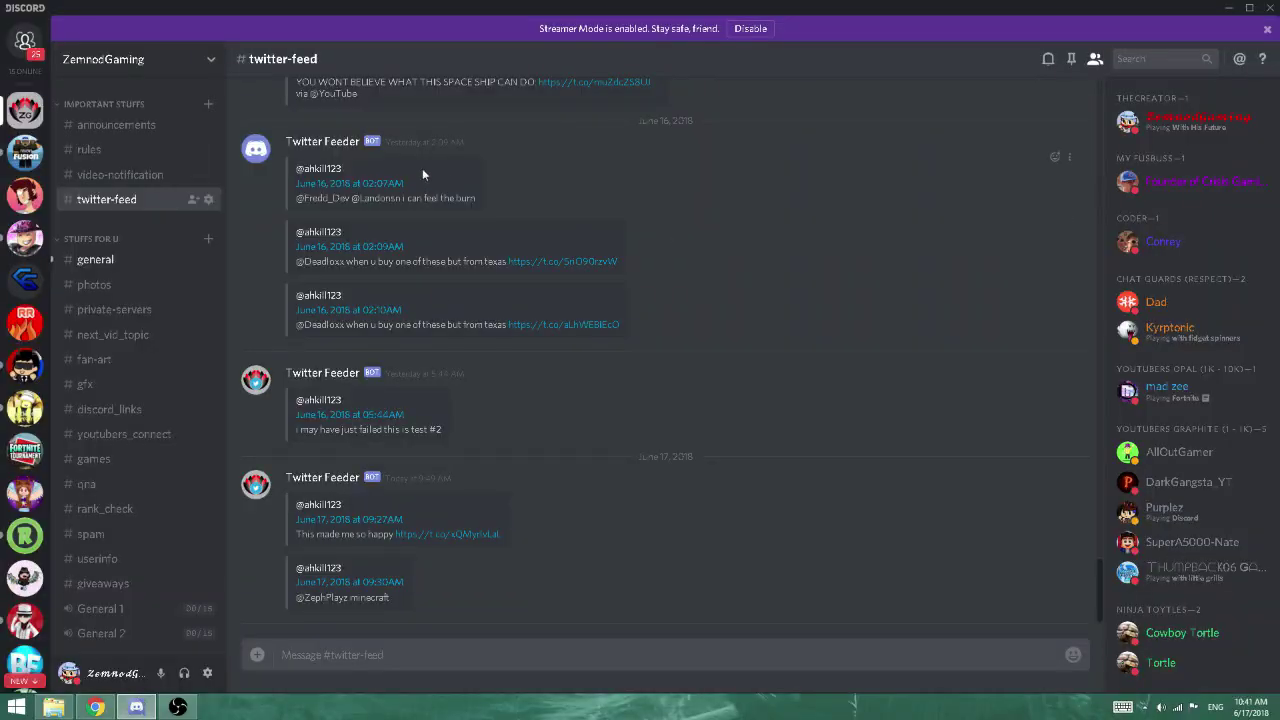
In #general, glance at a new member's profile and send the message 'YO'
click(88, 259)
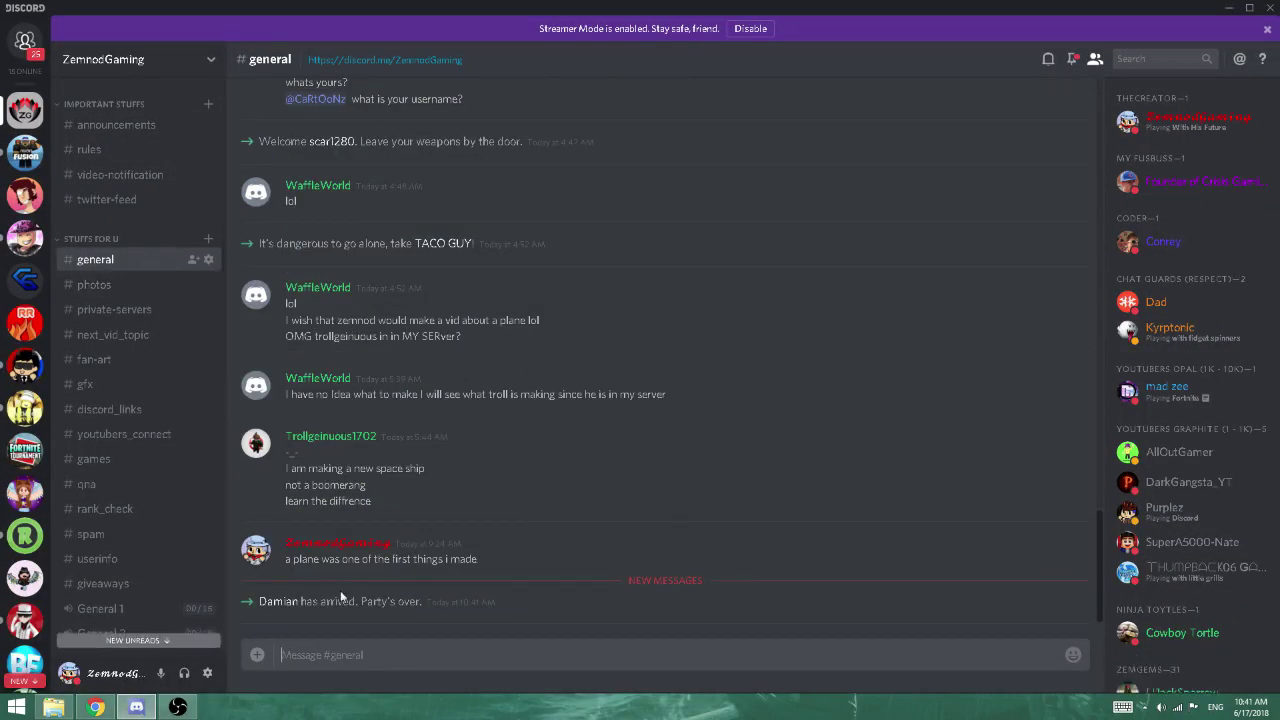
click(279, 602)
click(557, 681)
text(YO)
key(Return)
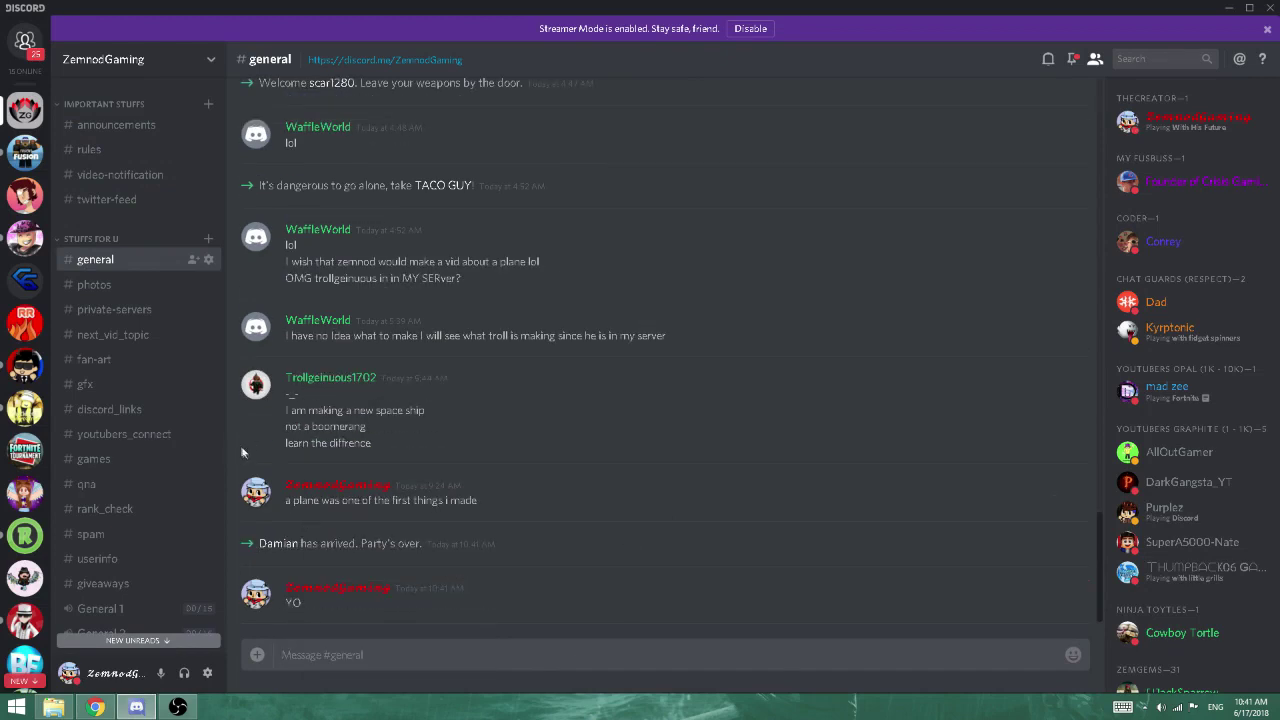
Briefly join and leave the General 1 voice channel, then browse #video-notification and #twitter-feed
scroll(145, 548, down, 4)
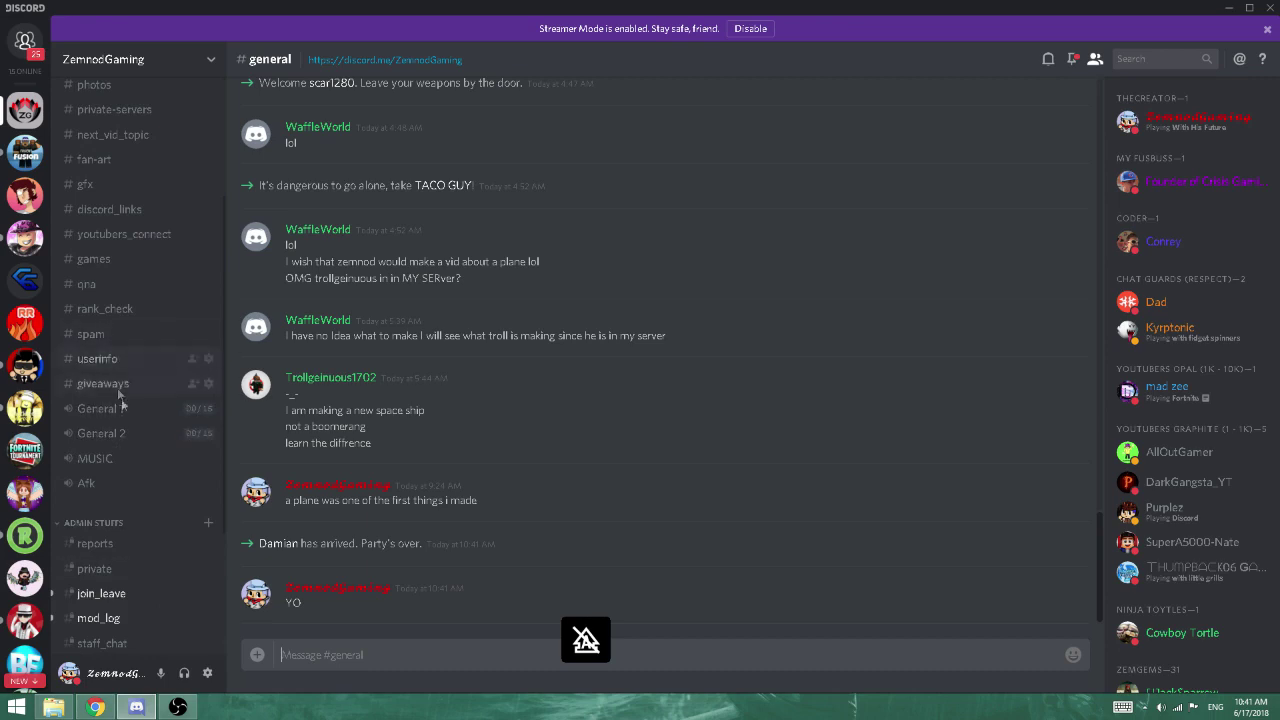
click(112, 408)
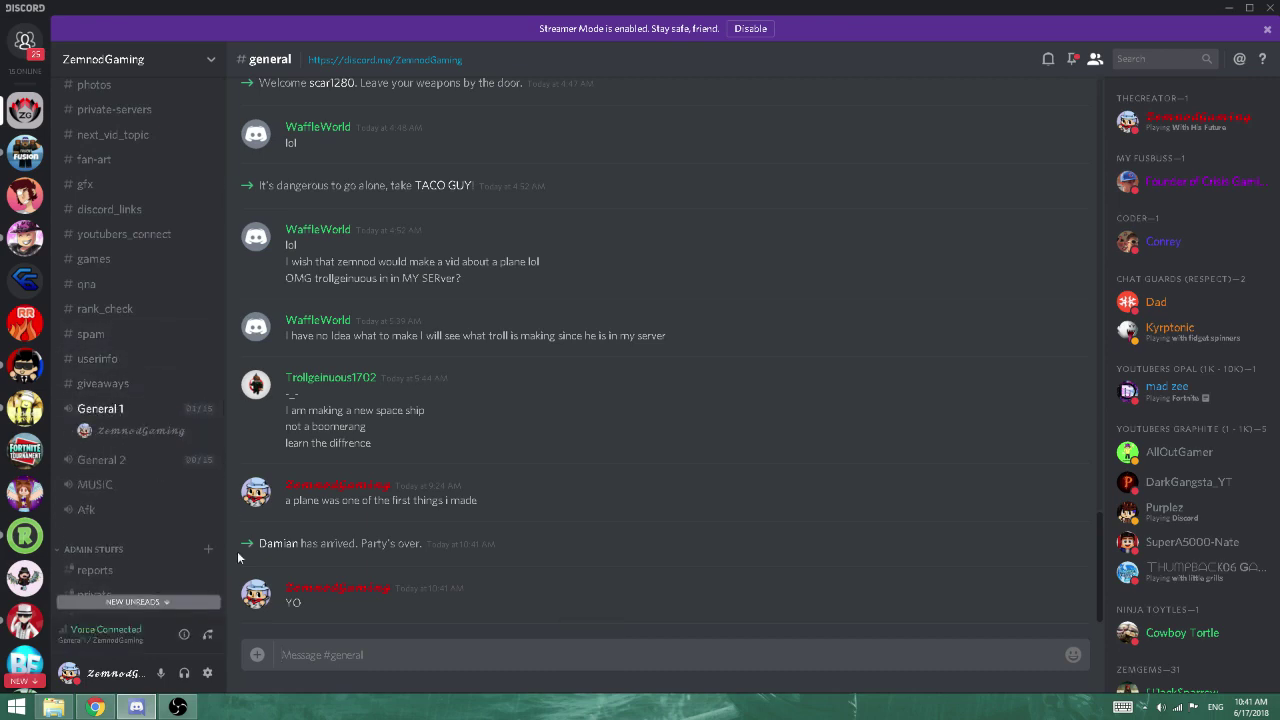
click(205, 638)
scroll(120, 245, up, 5)
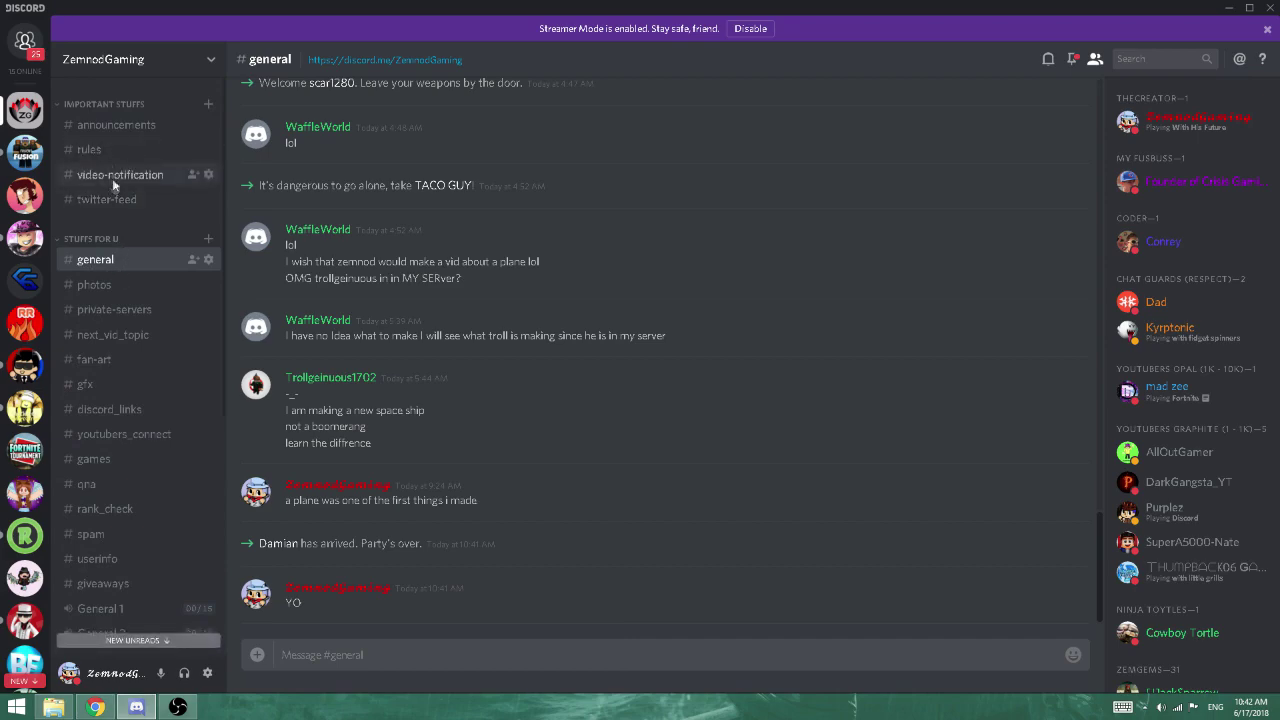
click(112, 176)
scroll(610, 500, down, 5)
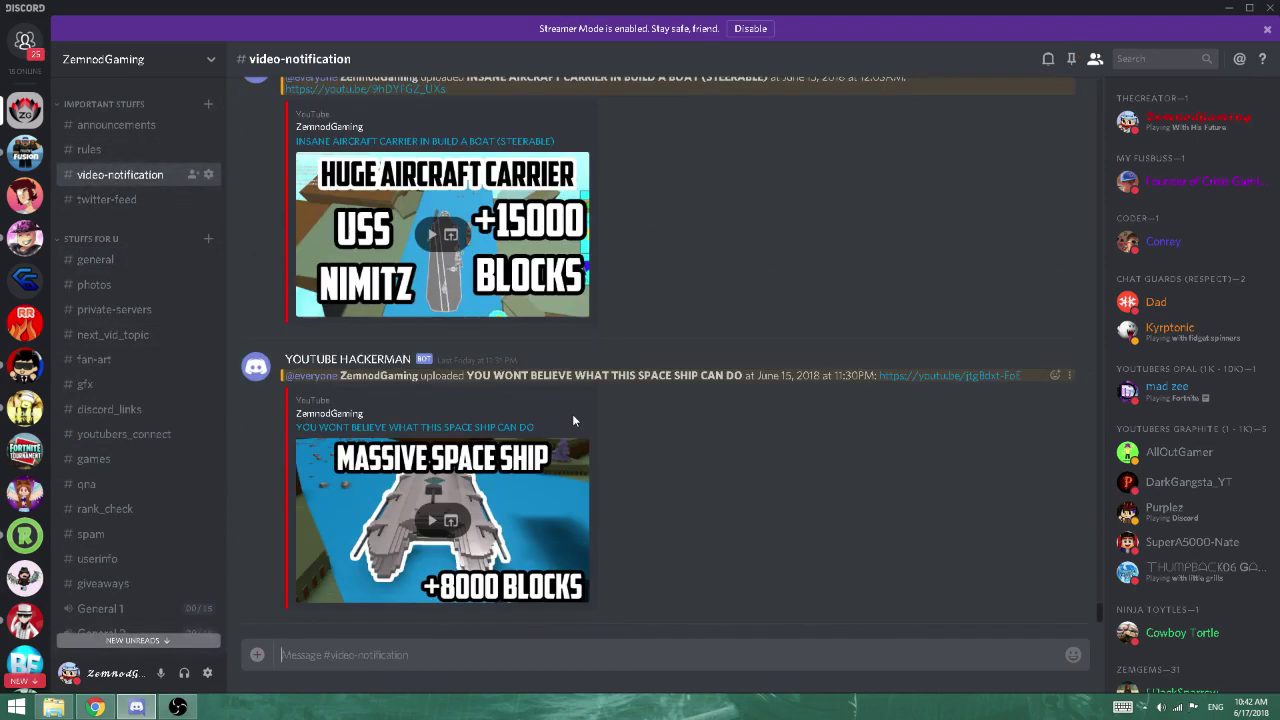
click(110, 199)
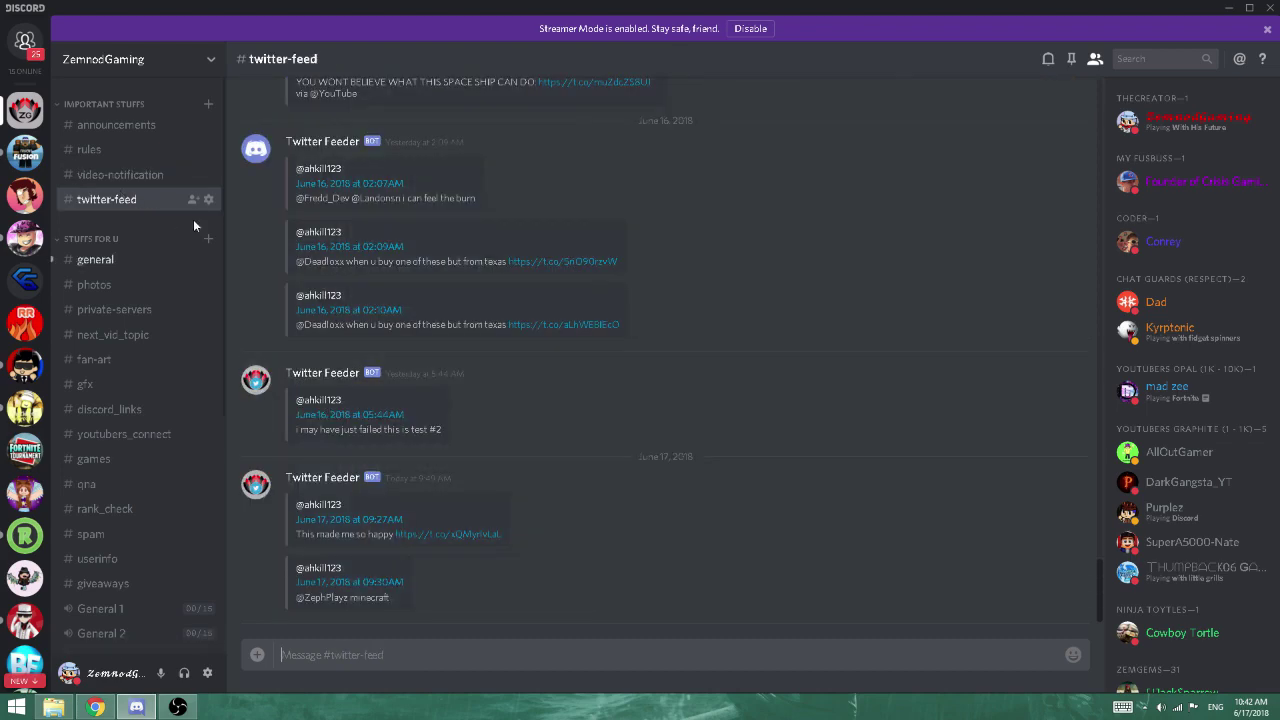
scroll(599, 470, up, 5)
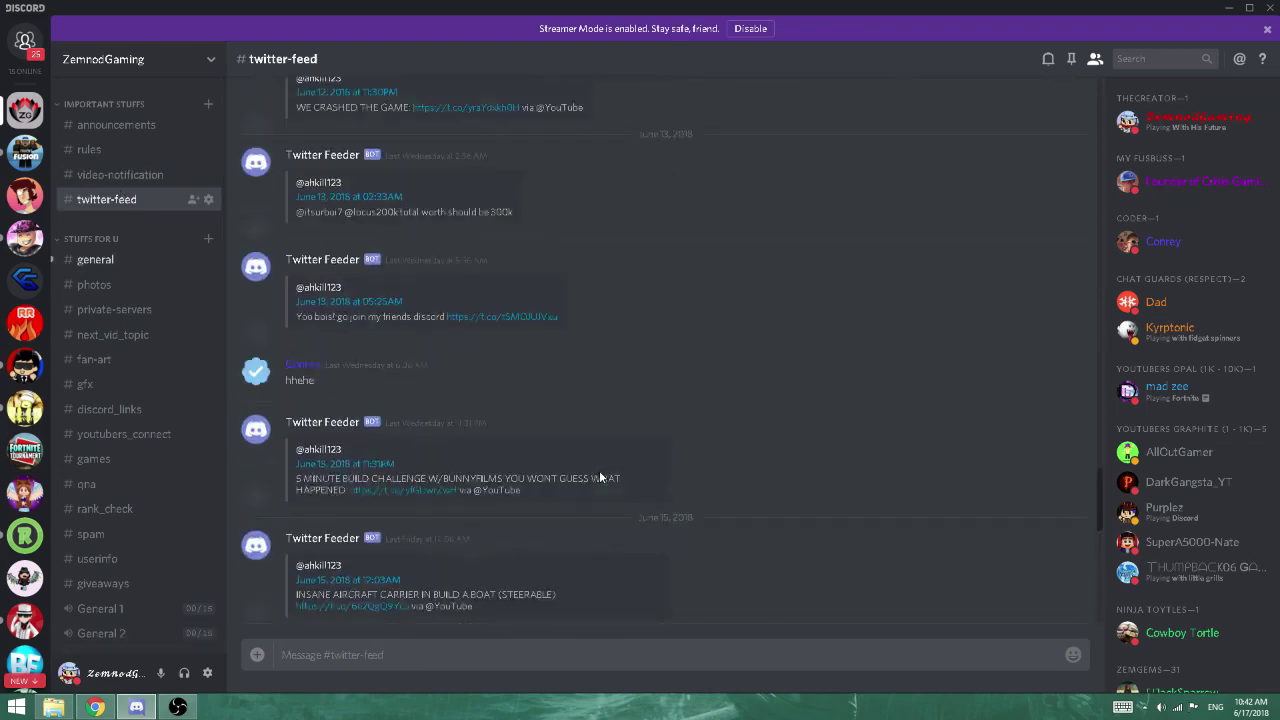
scroll(602, 468, down, 5)
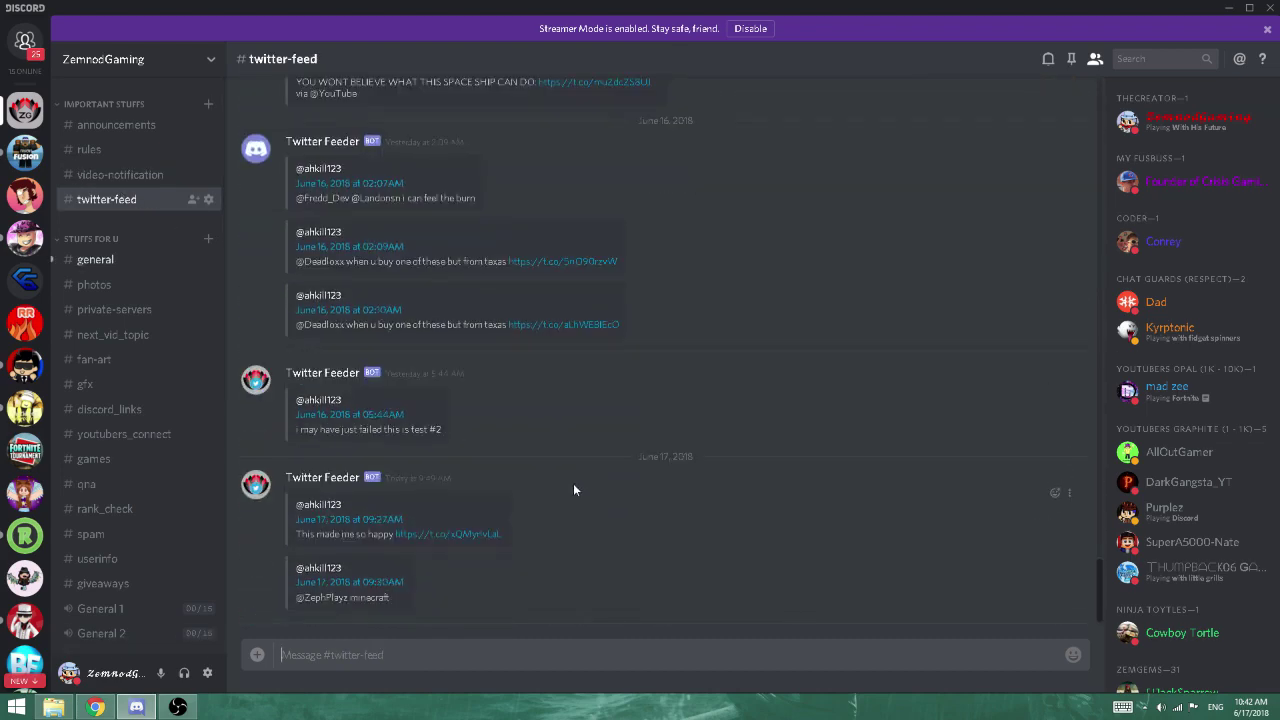
Back in #general, send the messages 'whats up' and 'say hi to yt'
click(120, 262)
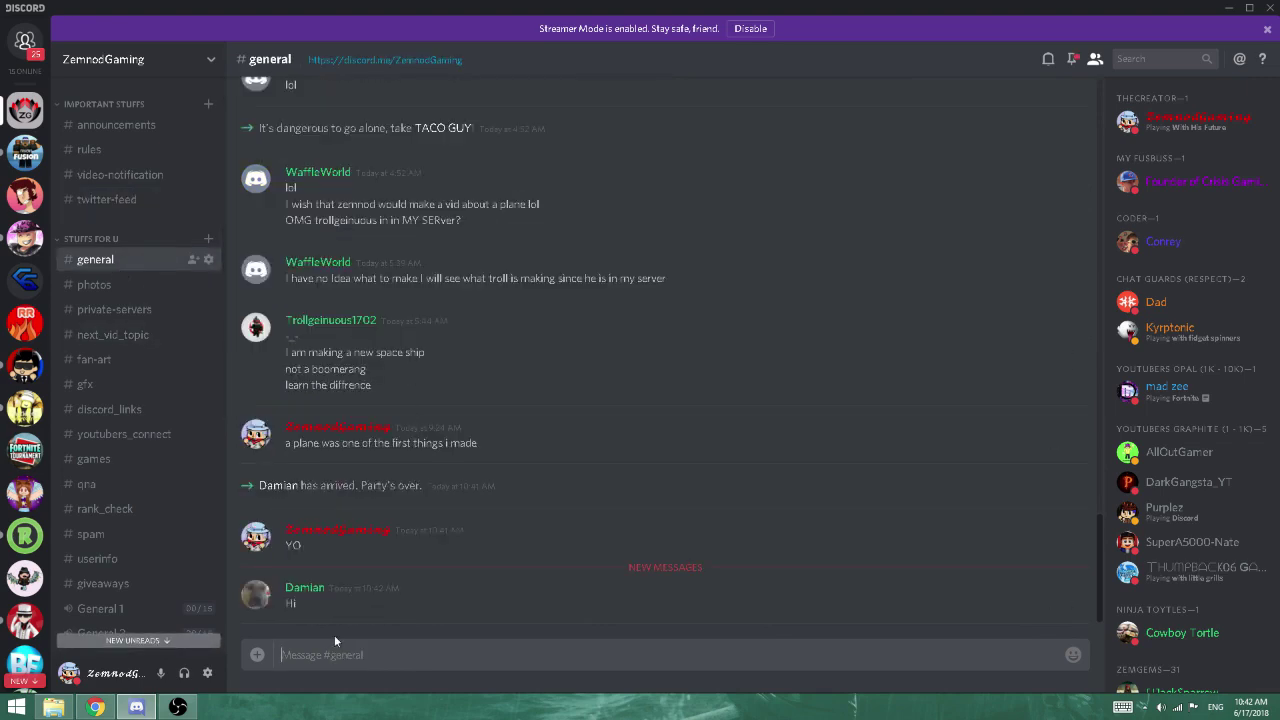
text(whats up)
key(Return)
text(say hi to yt)
key(Return)
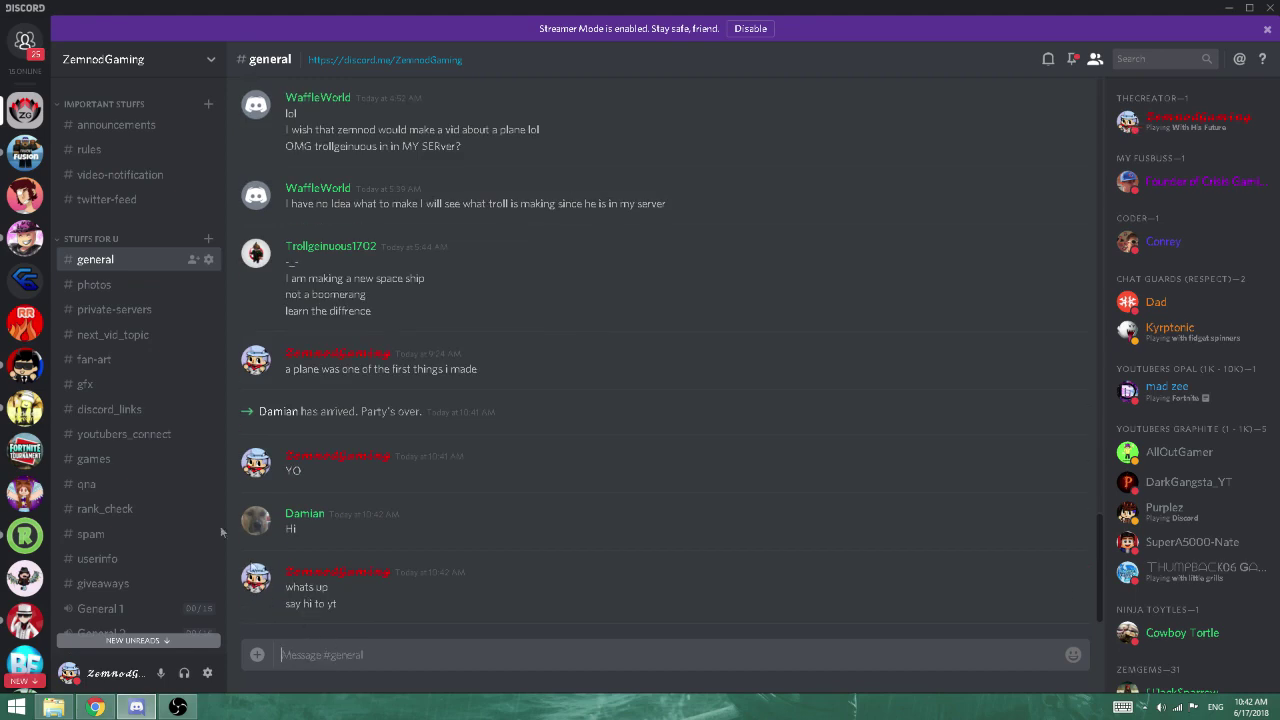
Look through #announcements, then open the MASSIVE SPACE SHIP video on YouTube
click(90, 128)
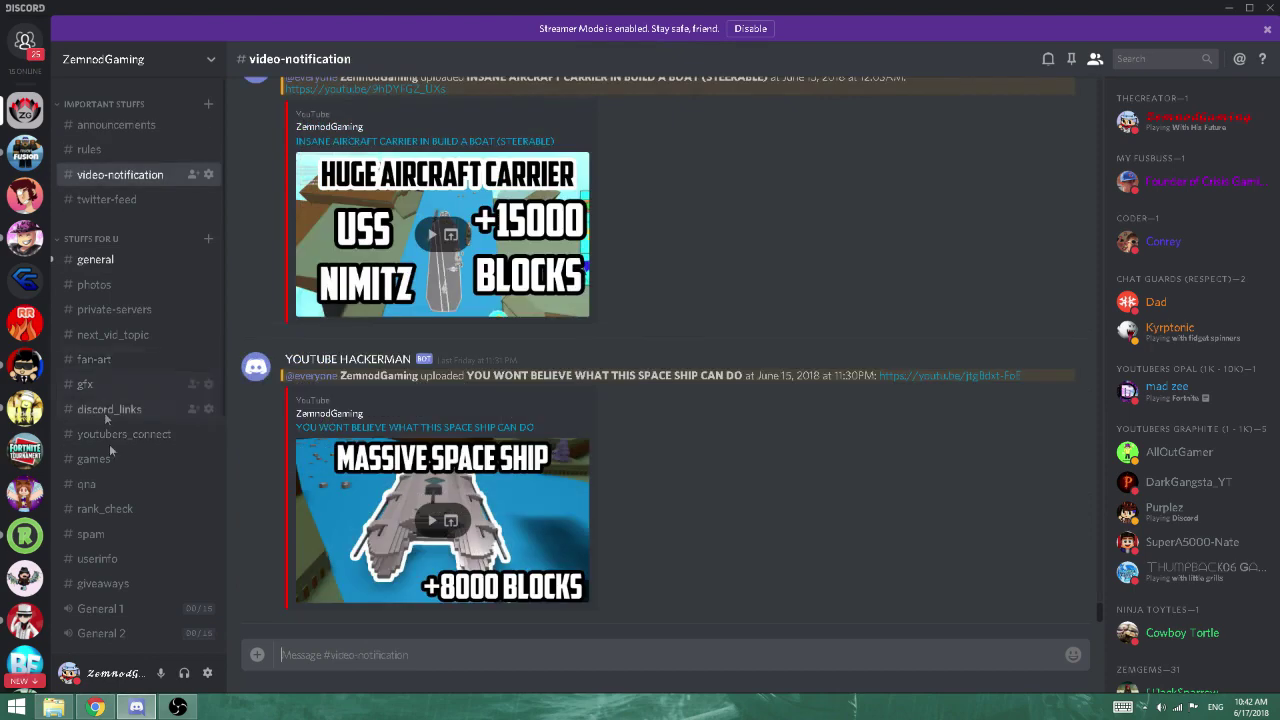
scroll(143, 480, down, 5)
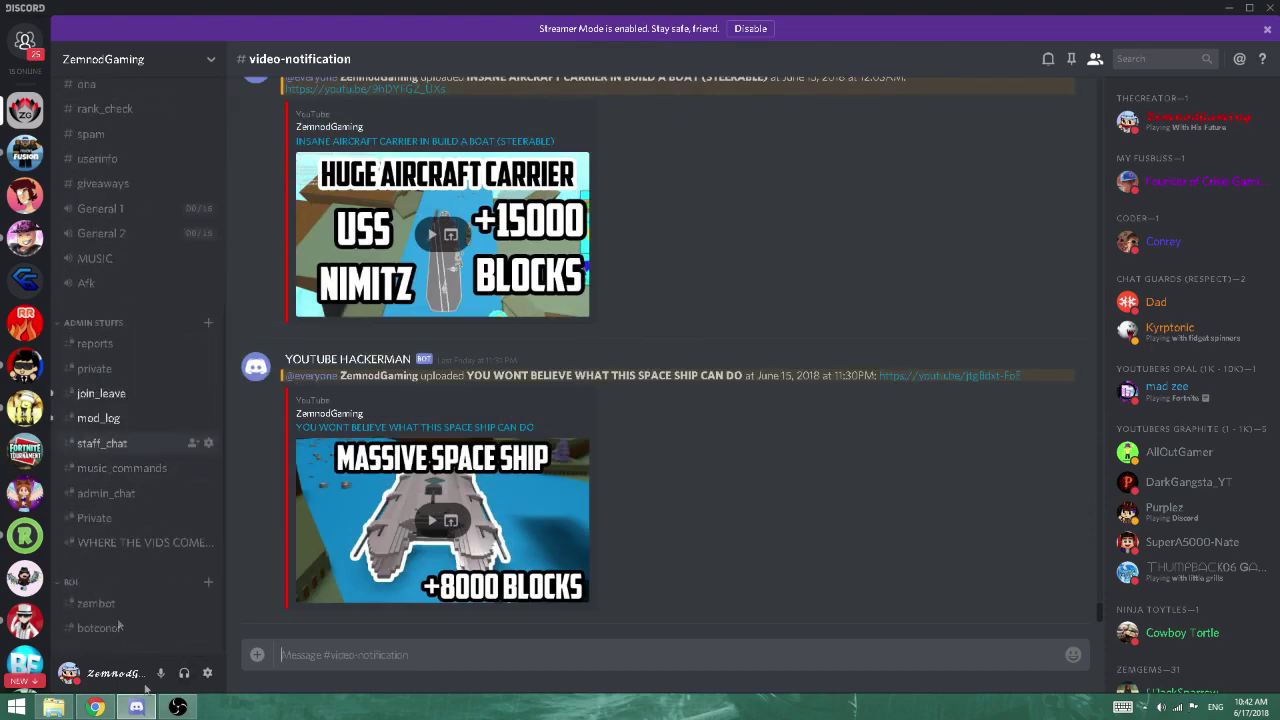
click(95, 707)
click(521, 463)
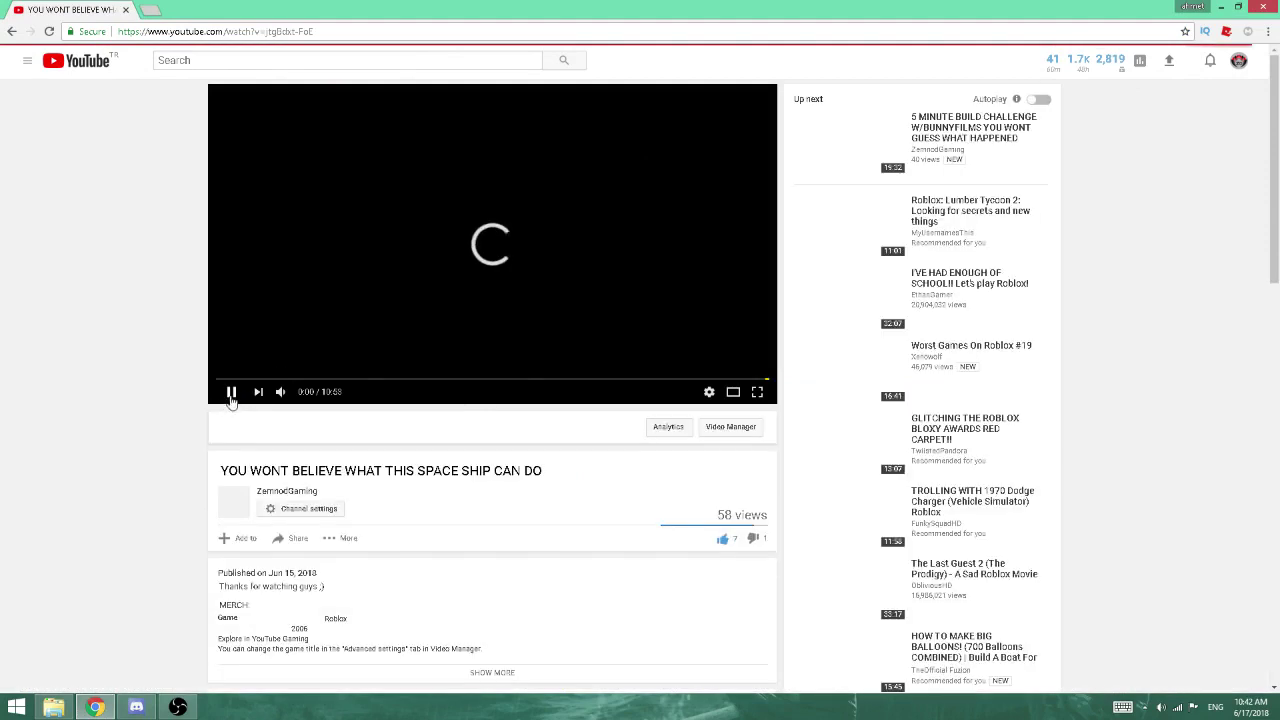
Expand the space ship video's full description and follow its Discord invite link
scroll(322, 451, down, 3)
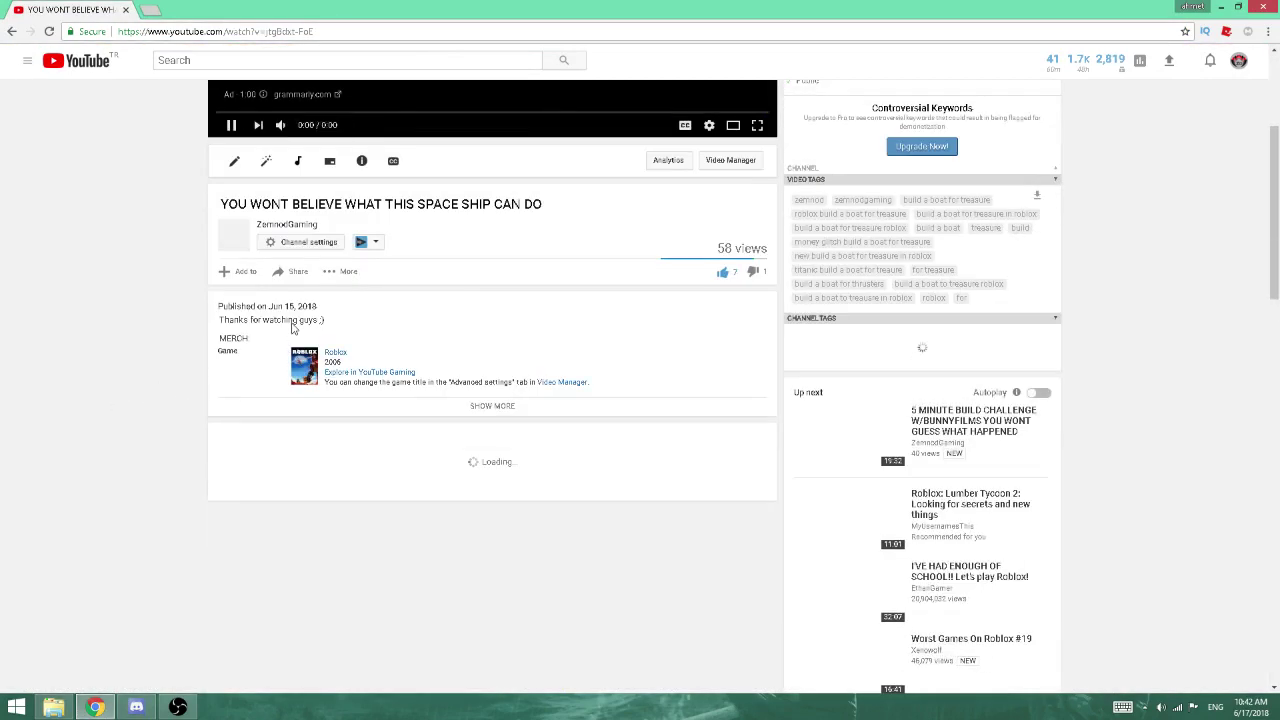
scroll(229, 256, up, 2)
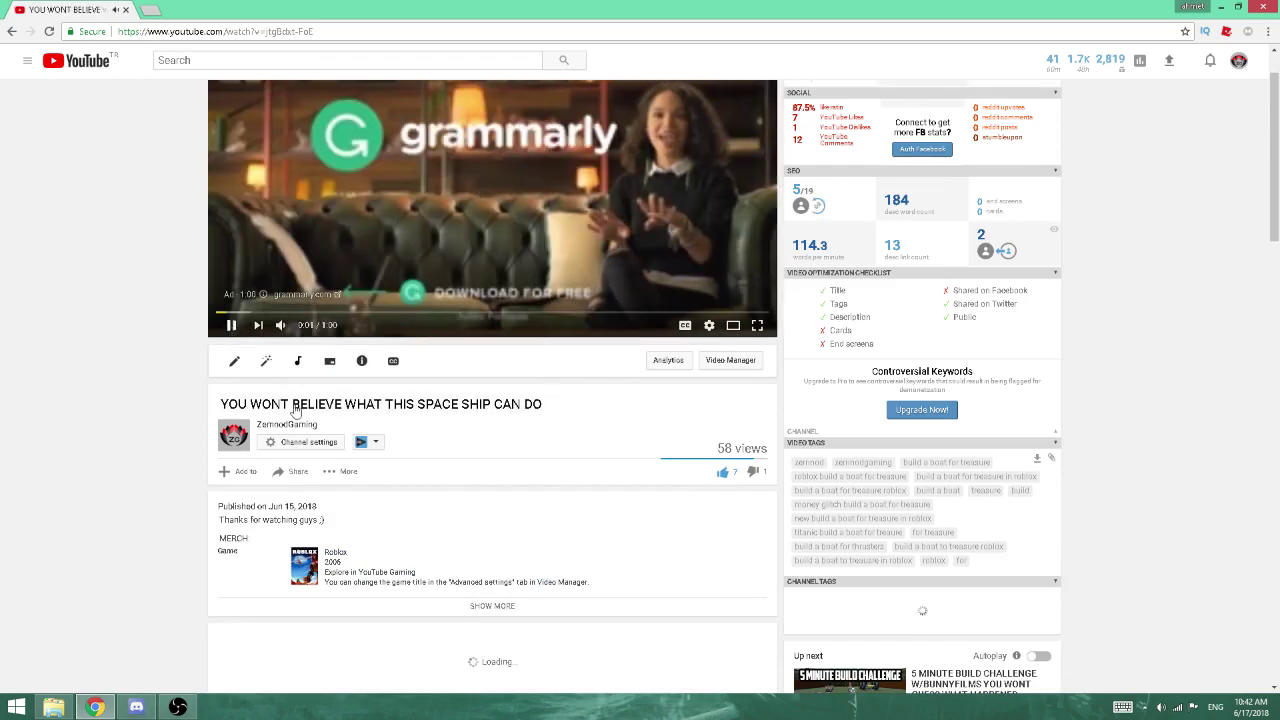
scroll(428, 449, down, 3)
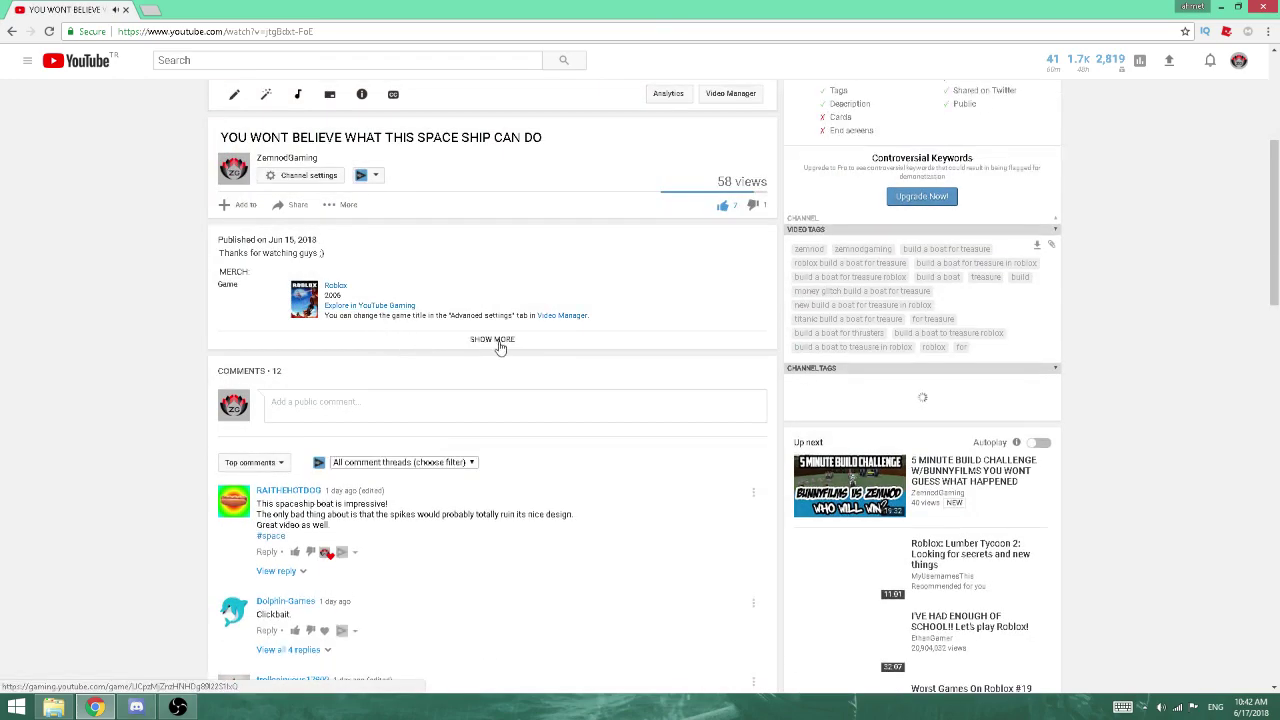
click(500, 341)
scroll(471, 366, down, 2)
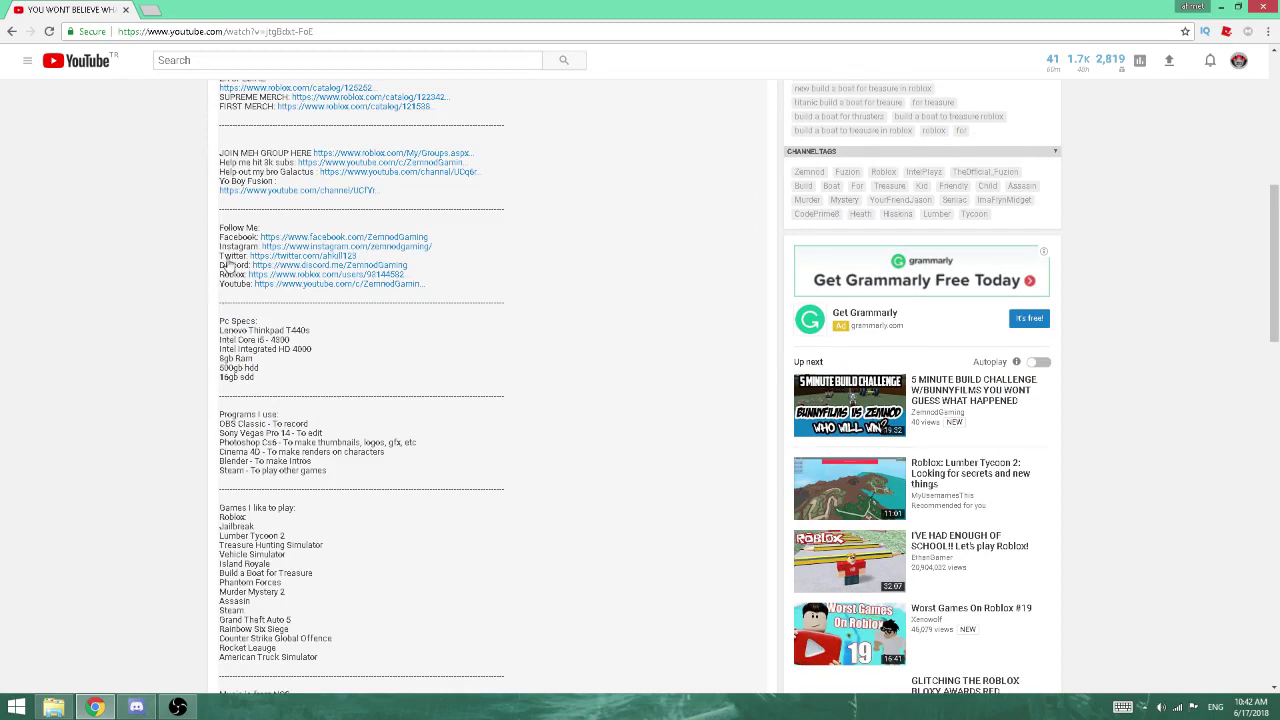
click(310, 268)
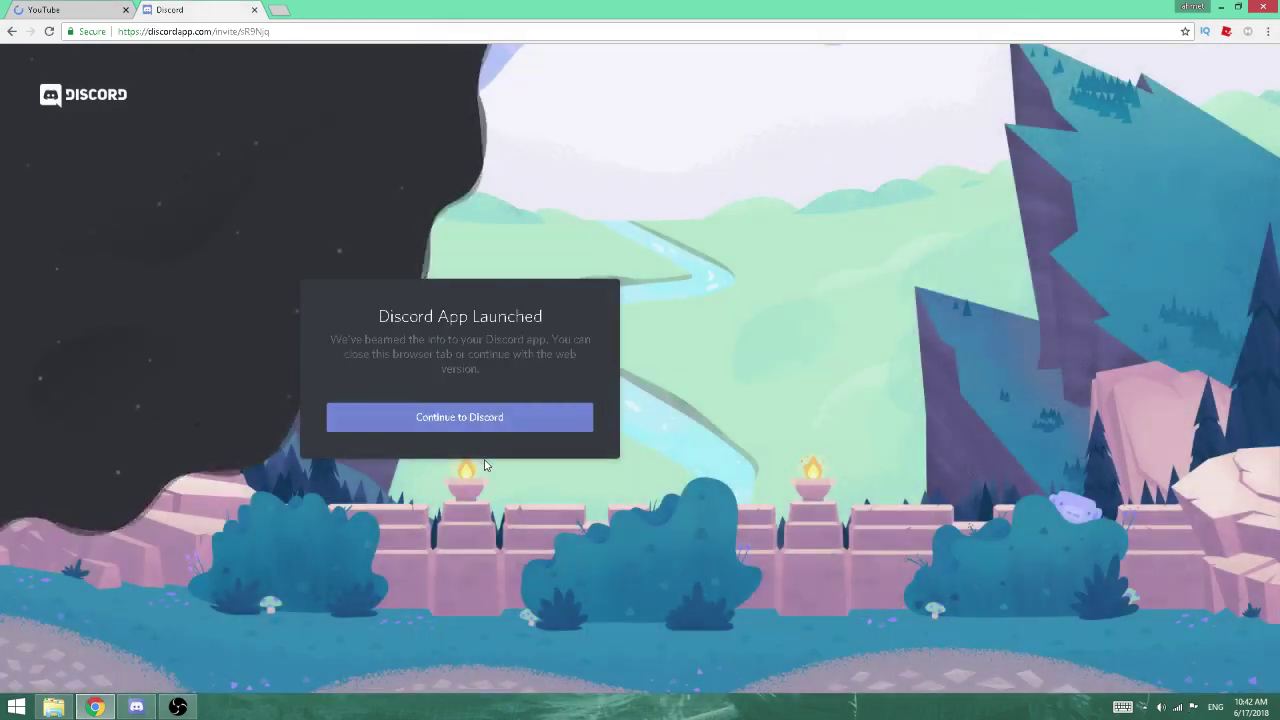
click(475, 418)
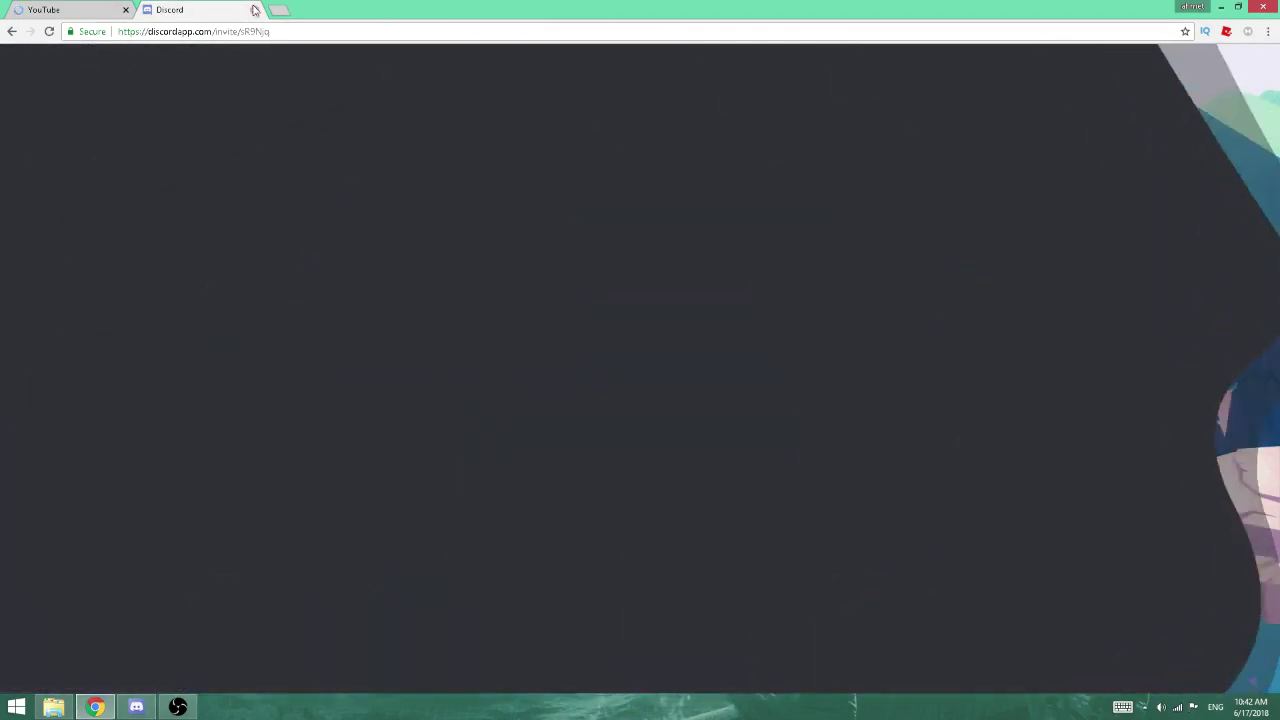
click(255, 10)
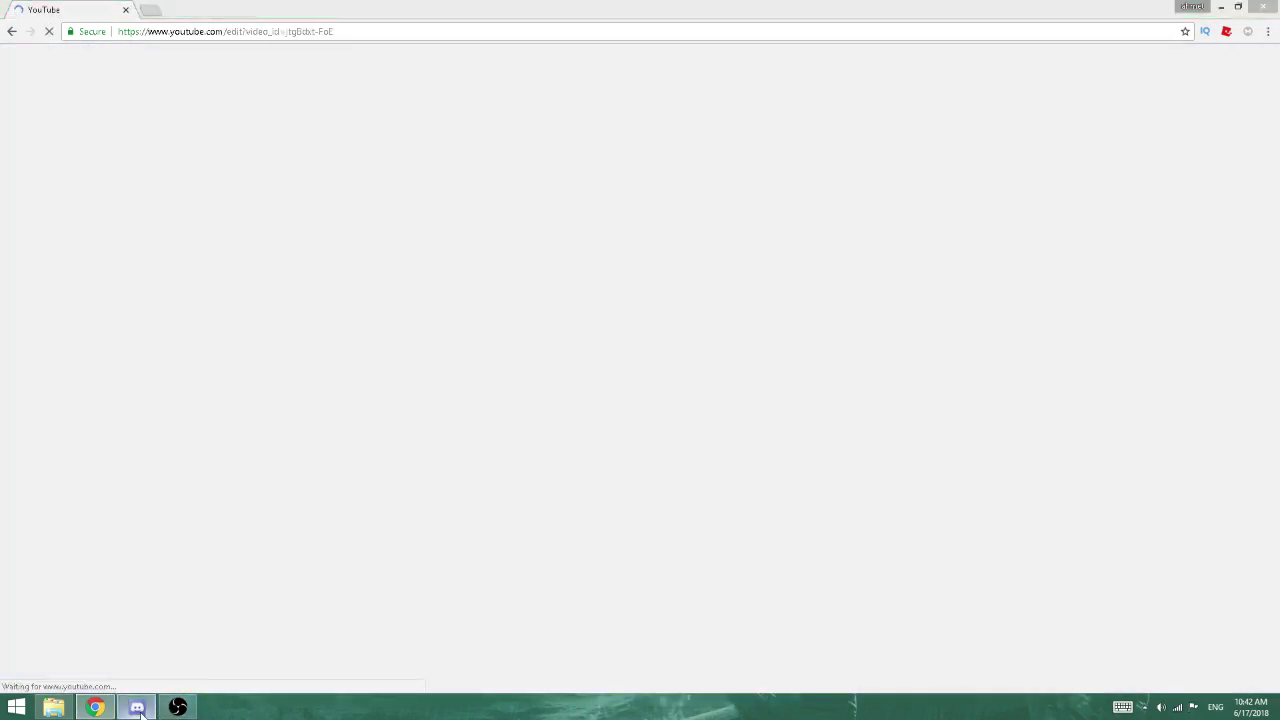
click(138, 707)
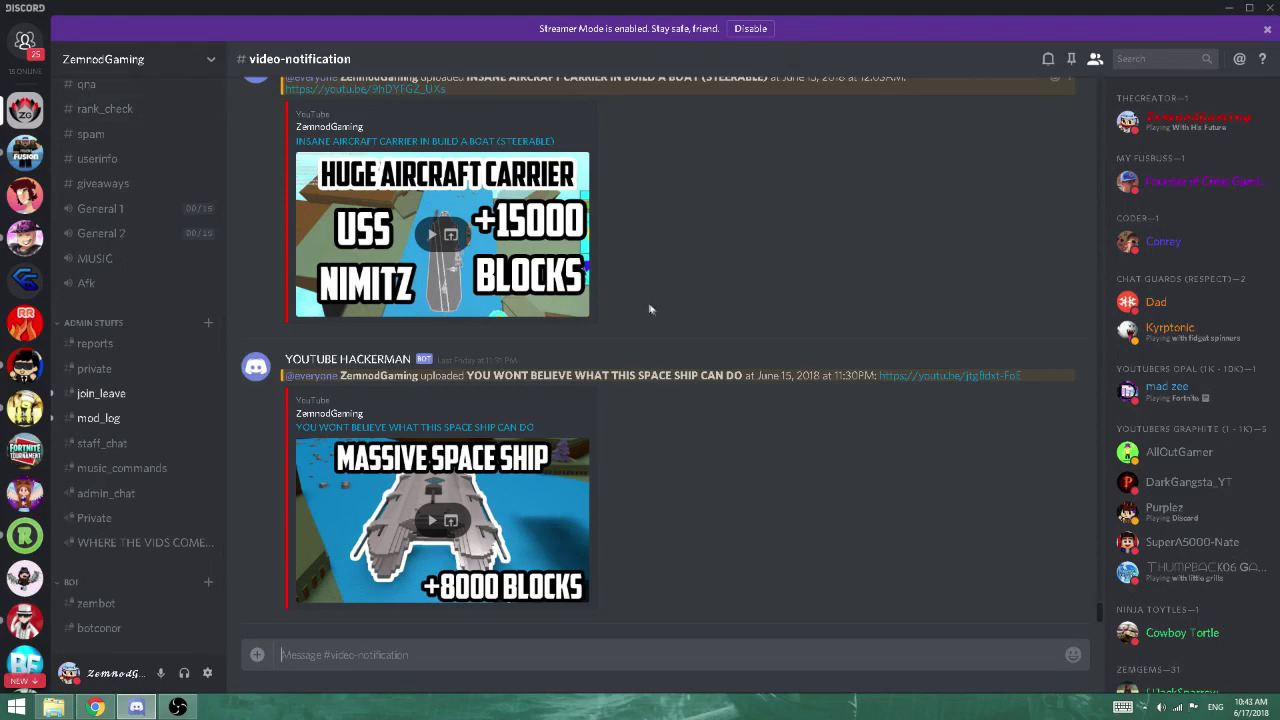
Check the #join_leave and #mod_log channels, then go back to #general
click(125, 393)
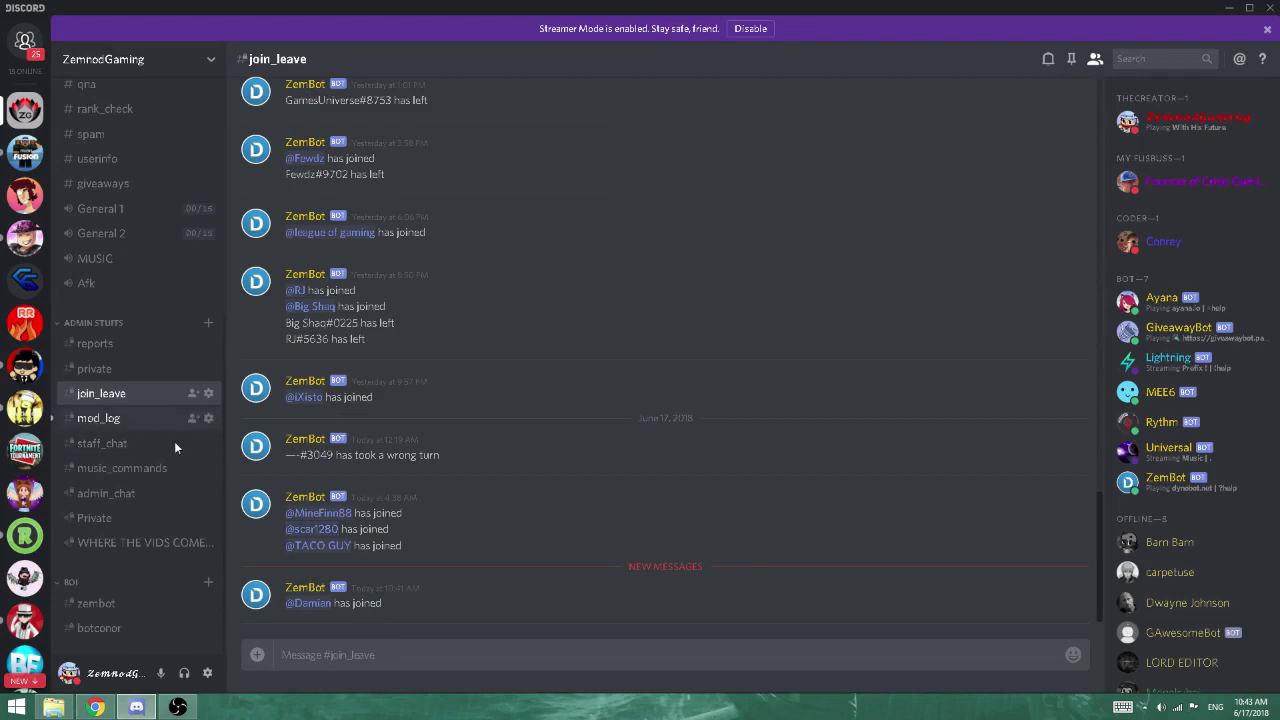
click(100, 418)
scroll(103, 289, up, 5)
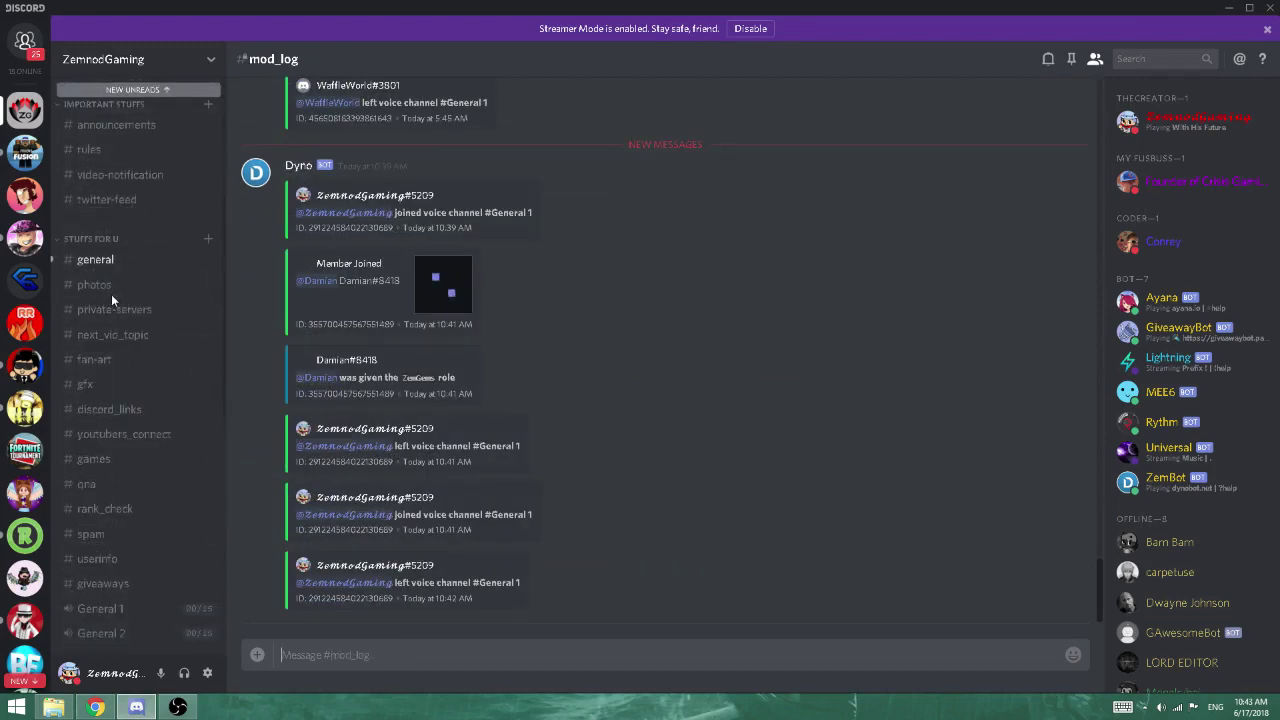
click(95, 266)
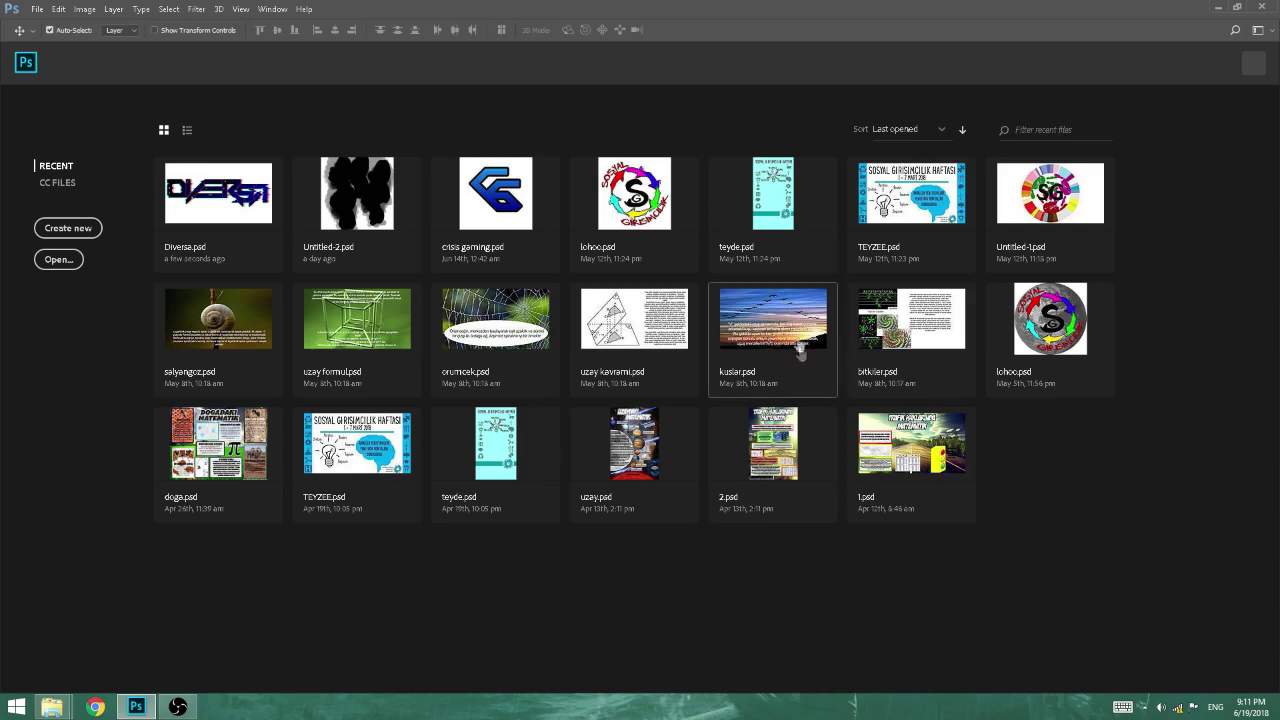
Bring the File Explorer Characters folder window to the front
mouse_move(55, 710)
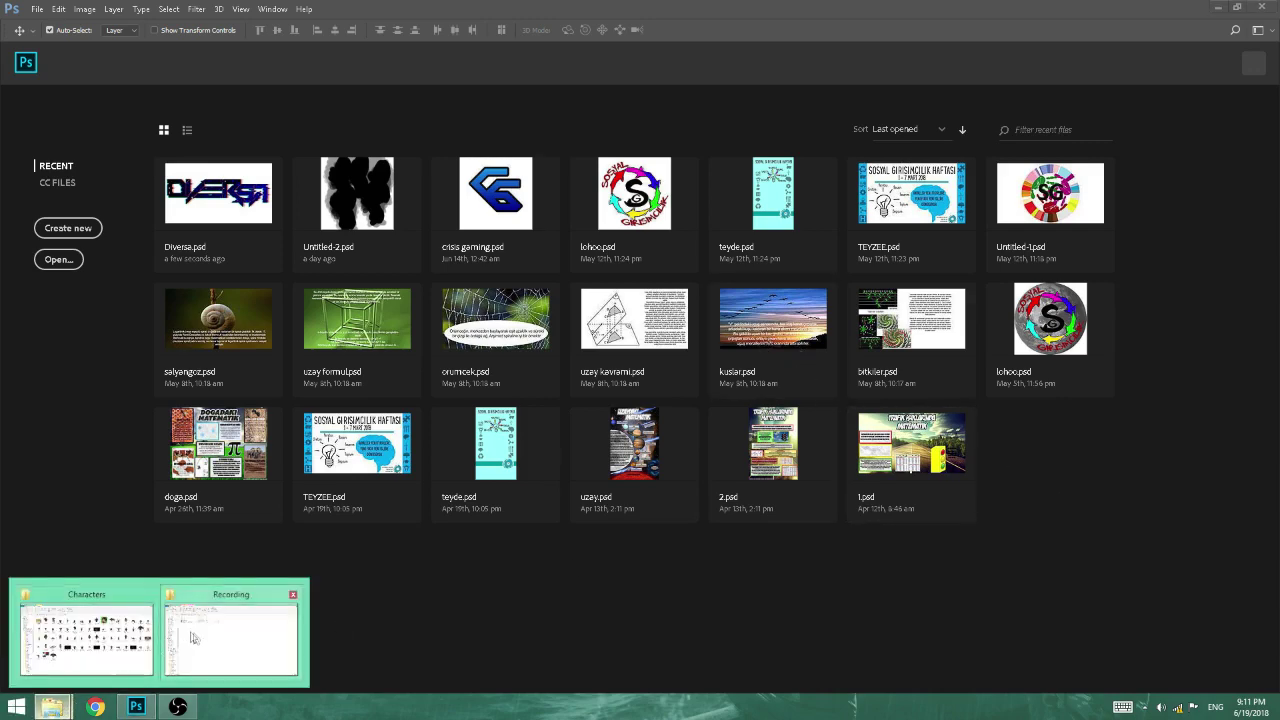
click(105, 636)
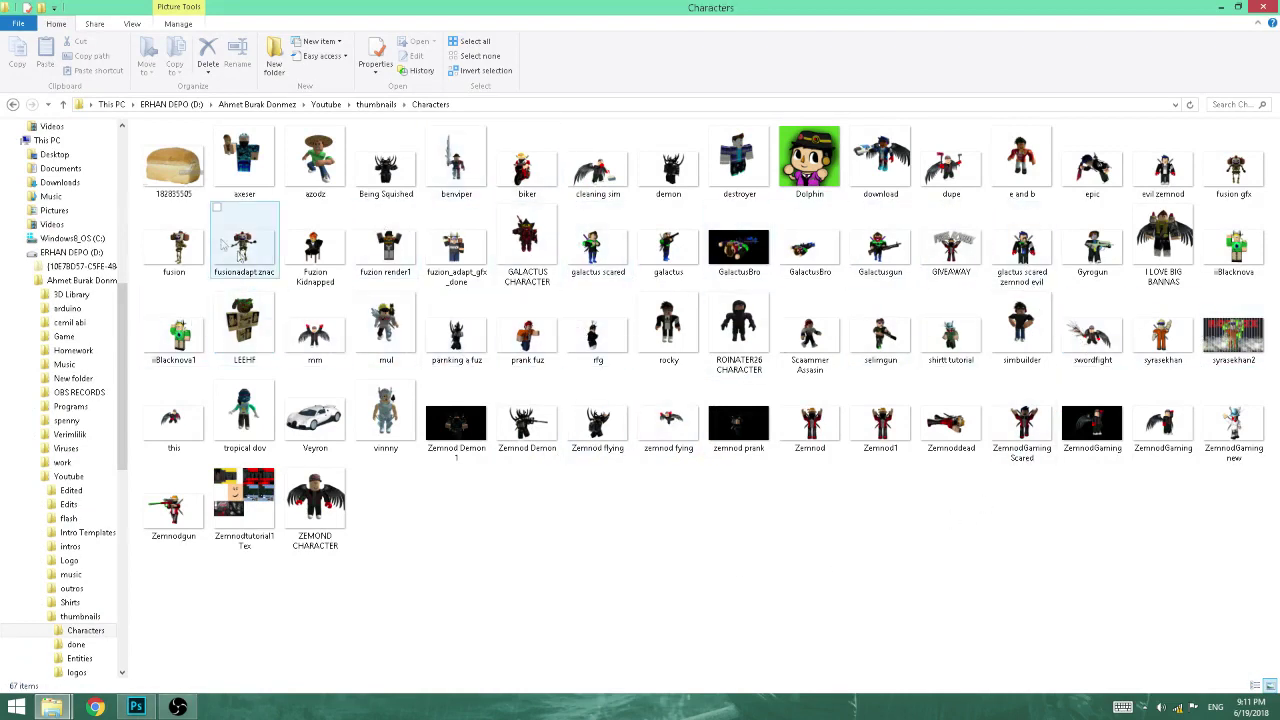
Preview the fusionadapt znac skeleton render in Photo Gallery, then return to Photoshop
double_click(262, 268)
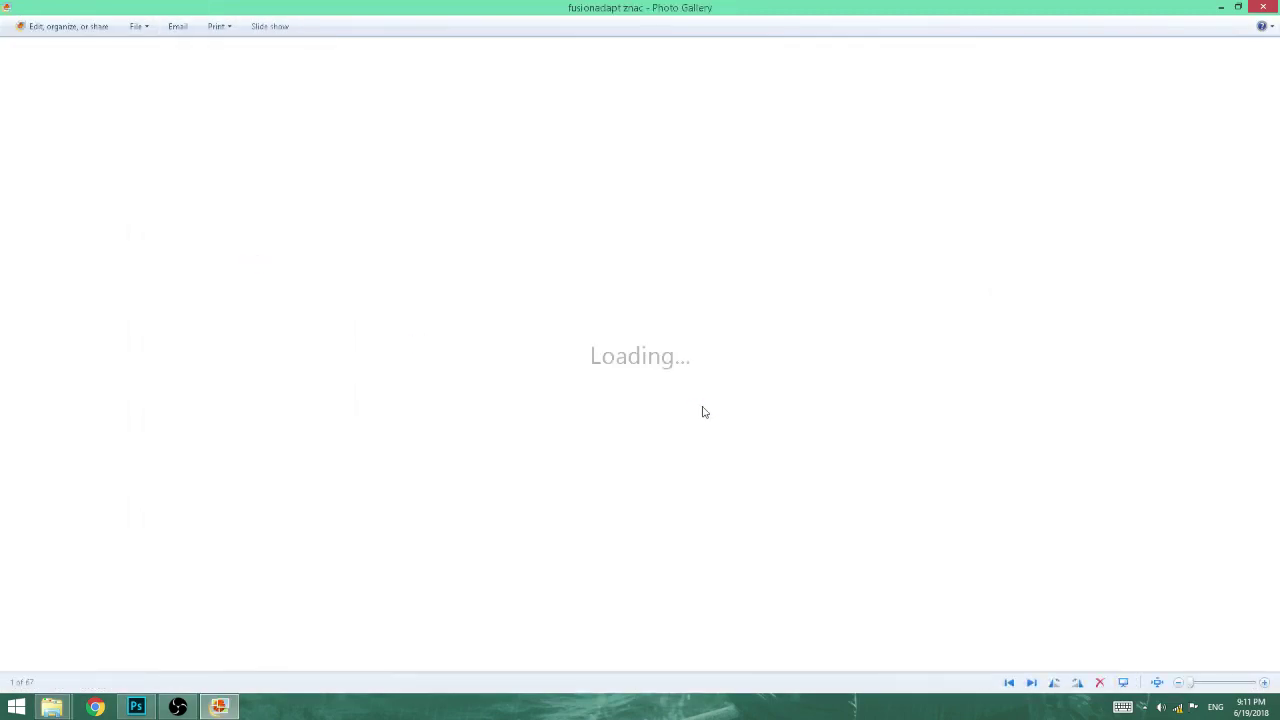
scroll(646, 420, up, 2)
scroll(646, 420, down, 3)
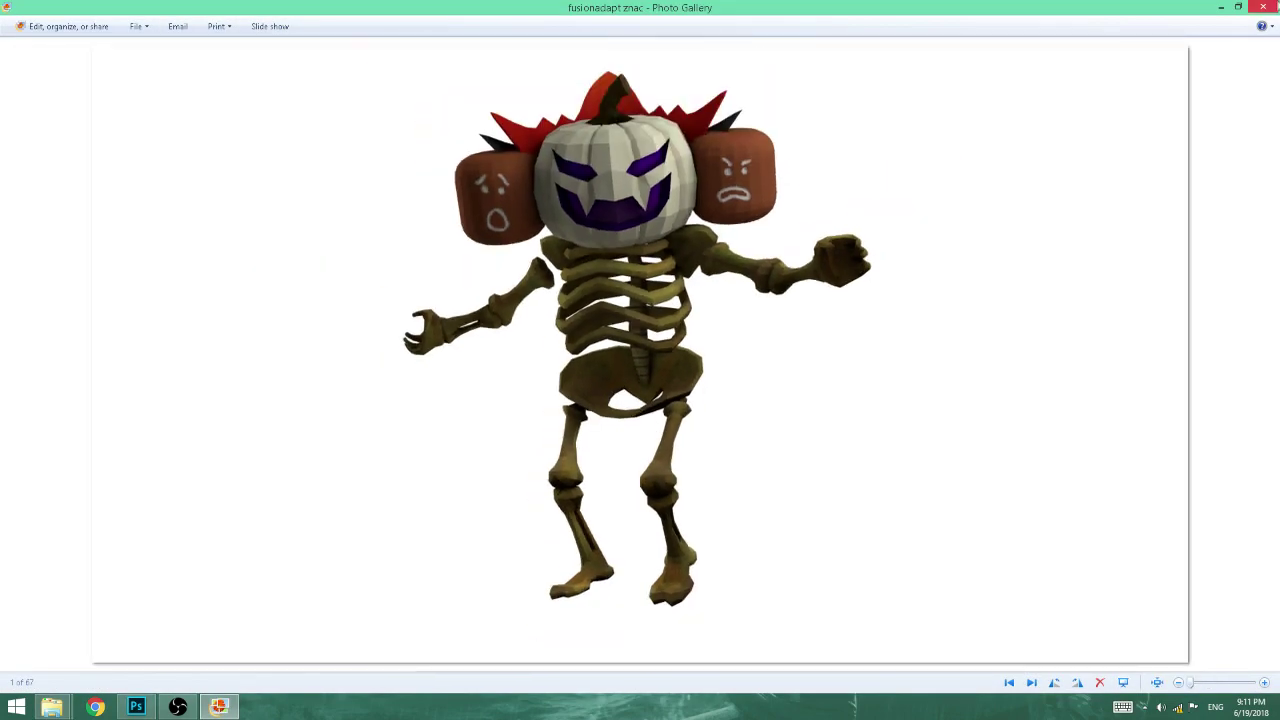
click(1260, 7)
key(alt+Tab)
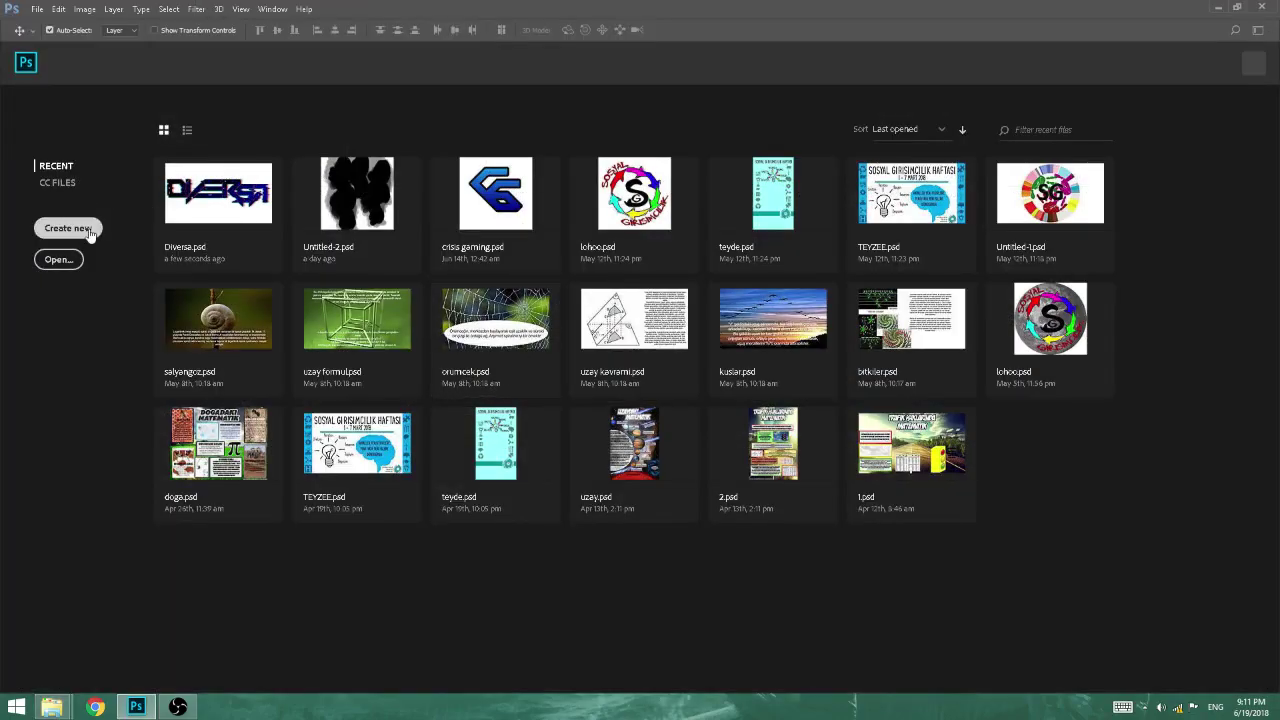
Create a new 1920×1080 transparent Photoshop document
click(68, 228)
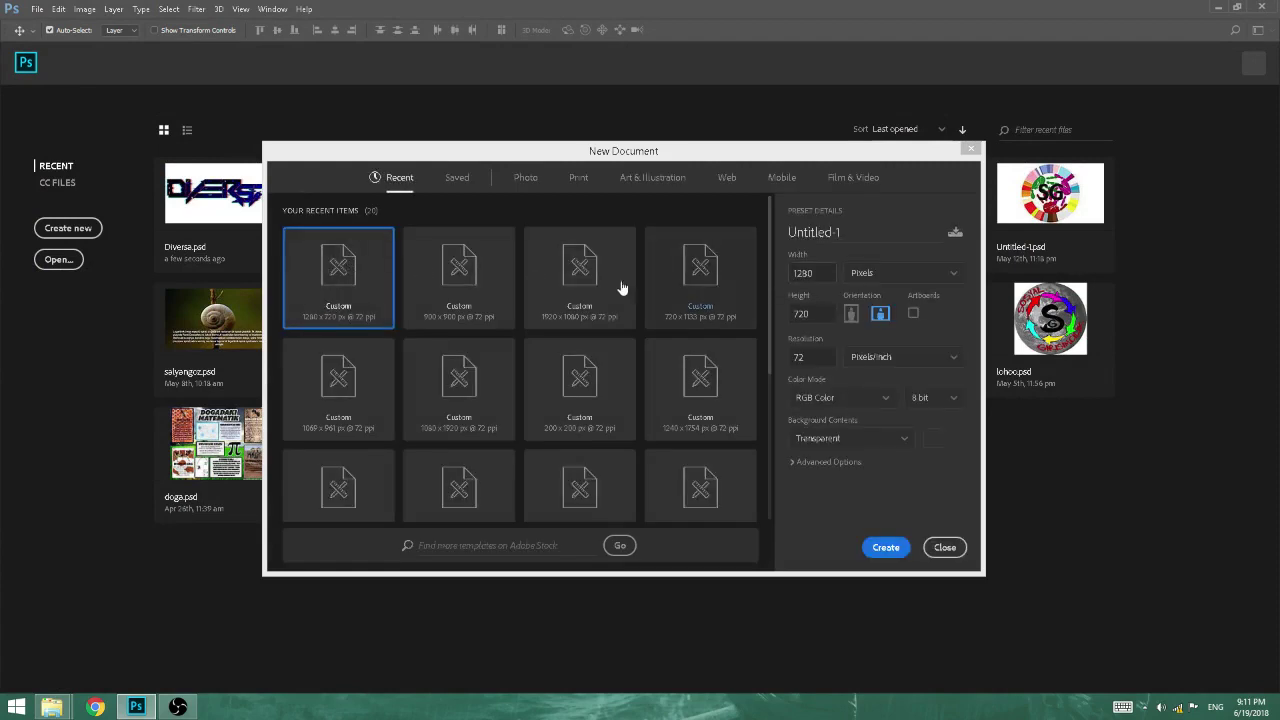
click(590, 285)
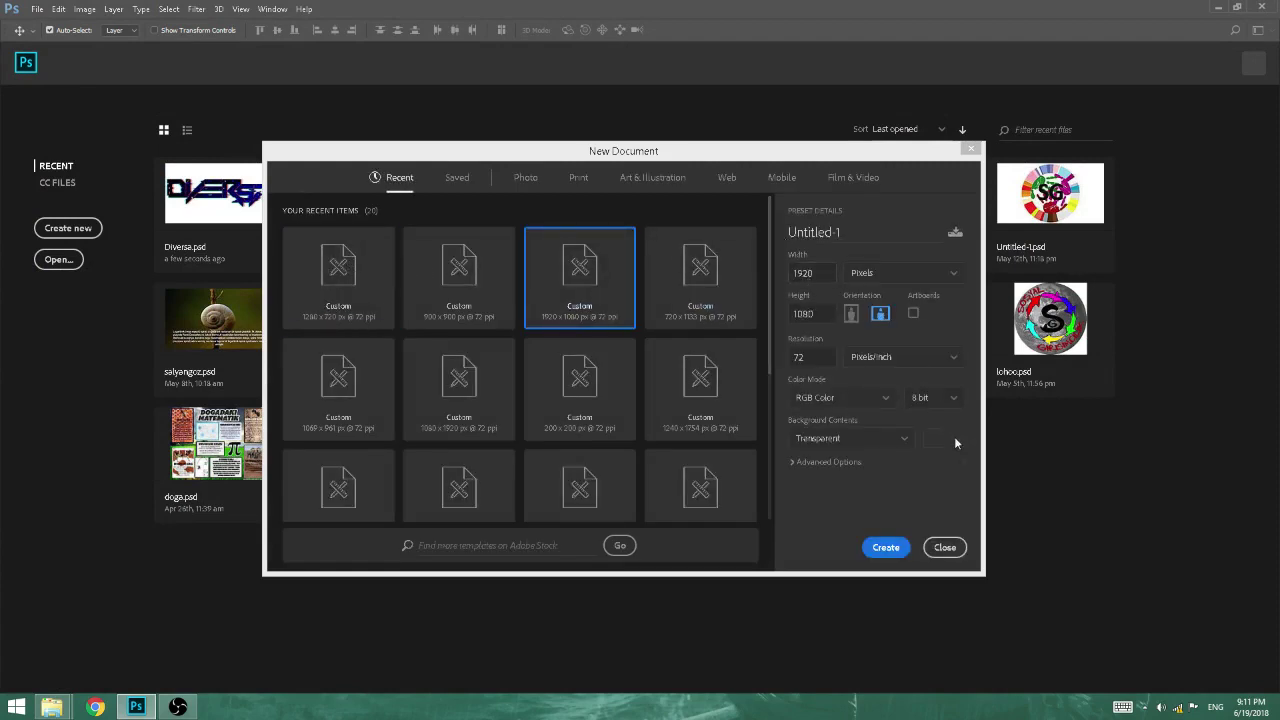
click(882, 550)
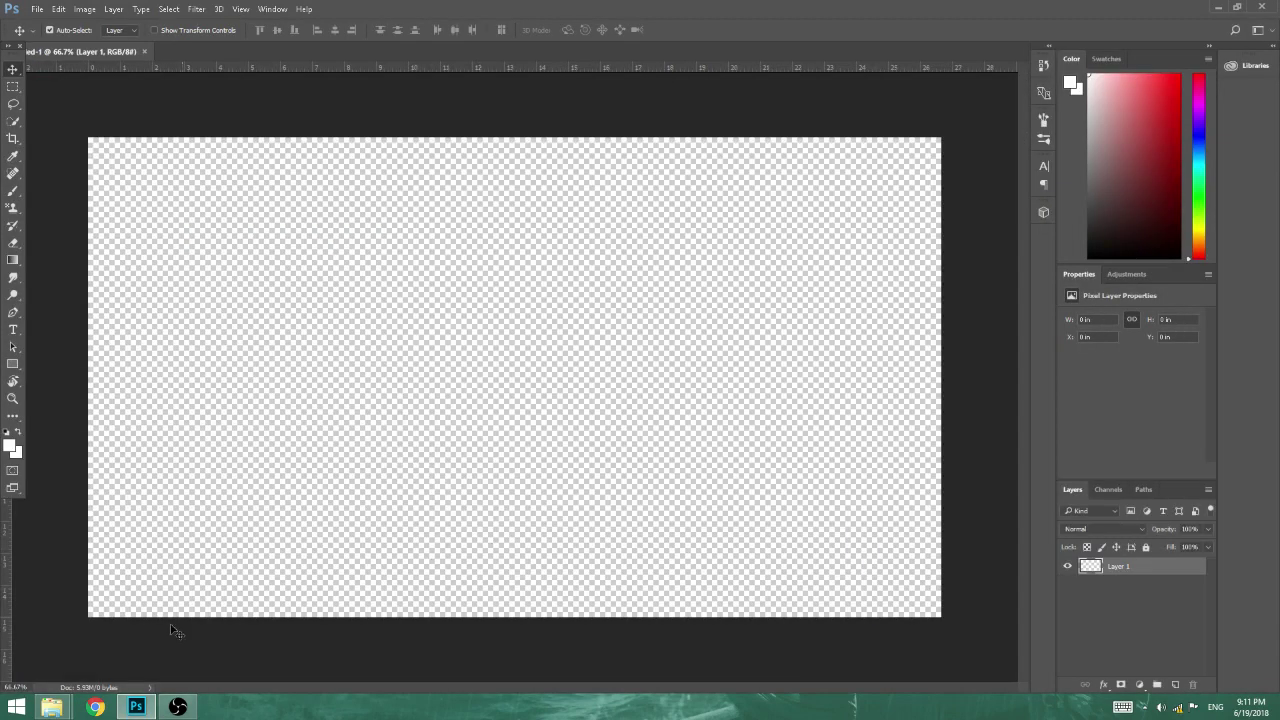
Place the fusionadapt skeleton render from the Characters folder onto the canvas
mouse_move(45, 708)
click(85, 640)
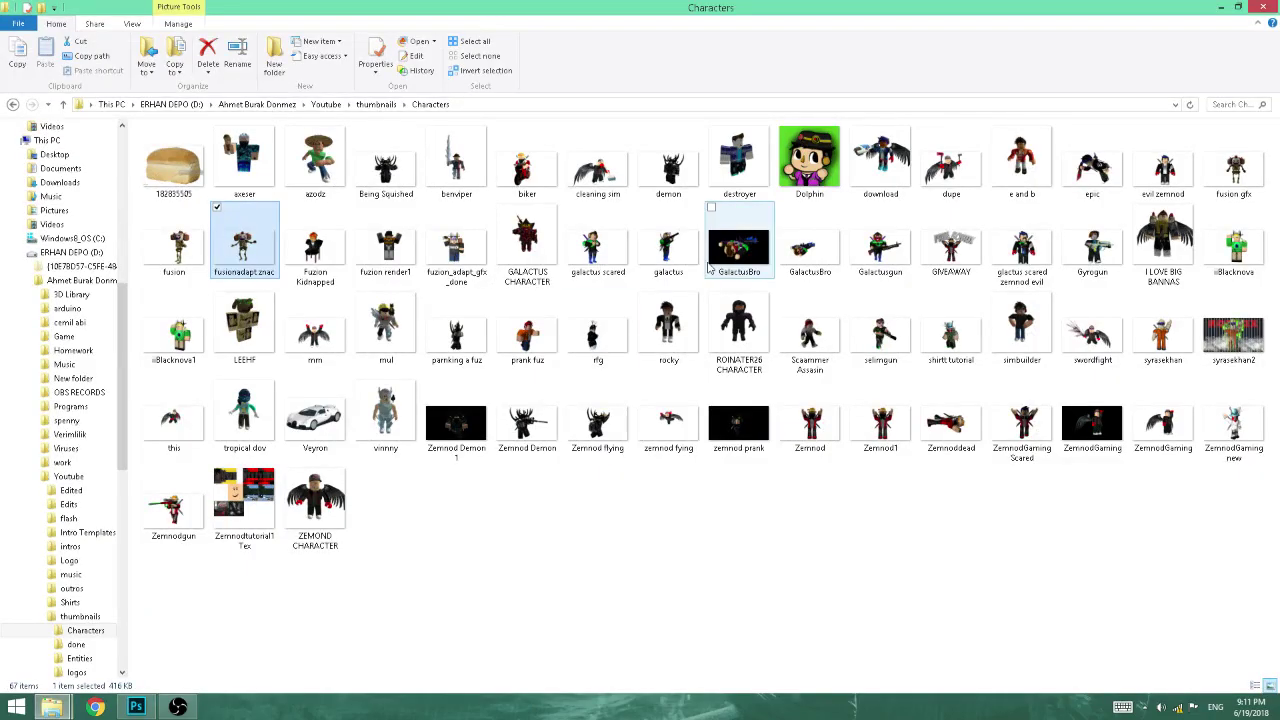
drag(244, 250, 365, 466)
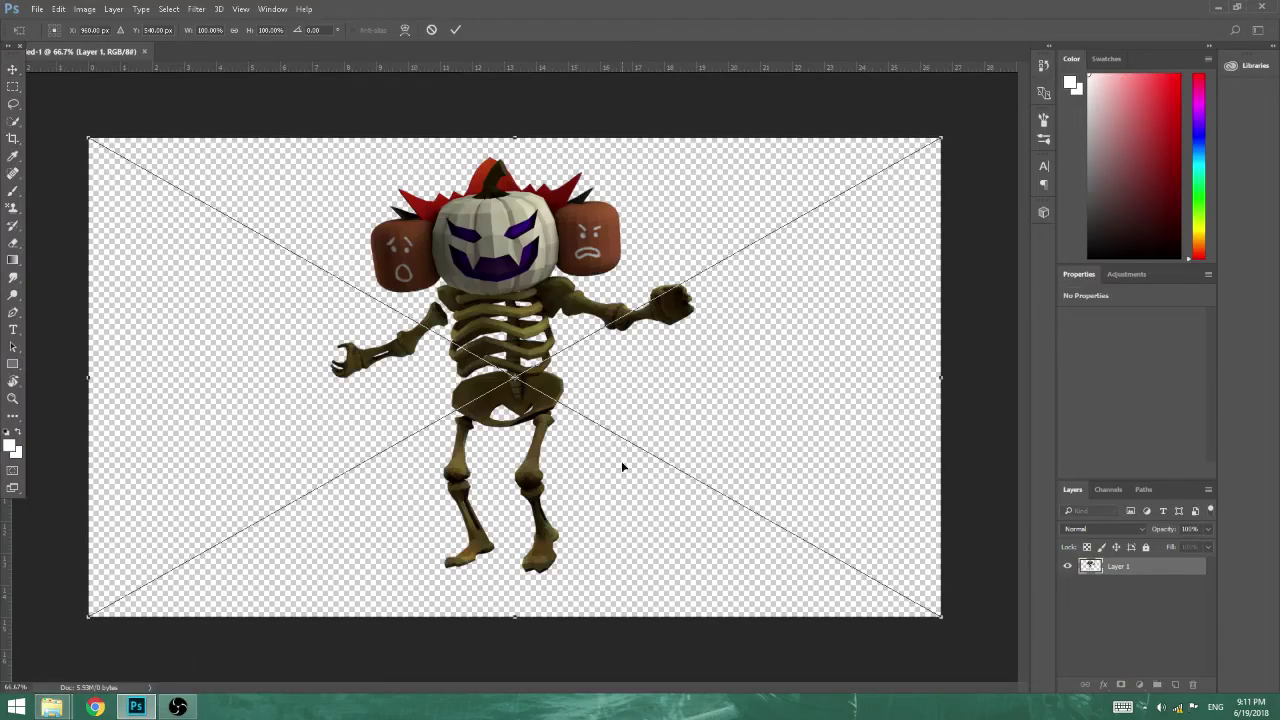
key(Return)
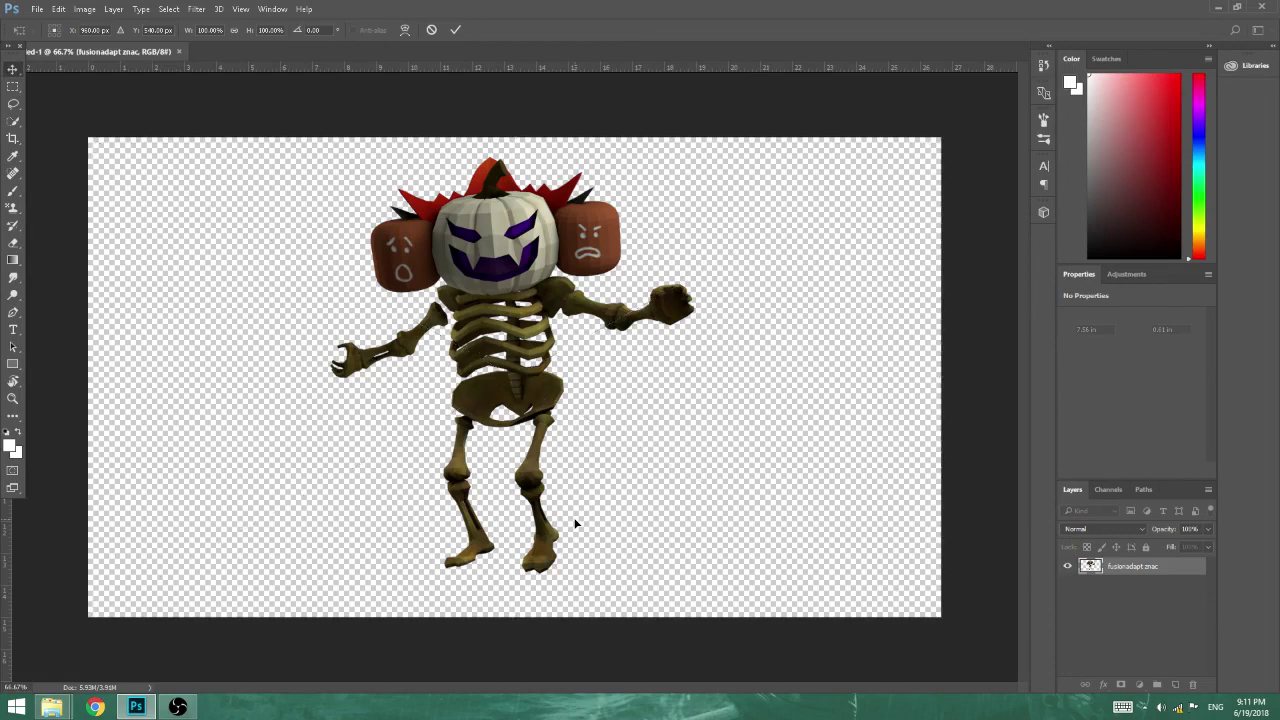
key(alt+Tab)
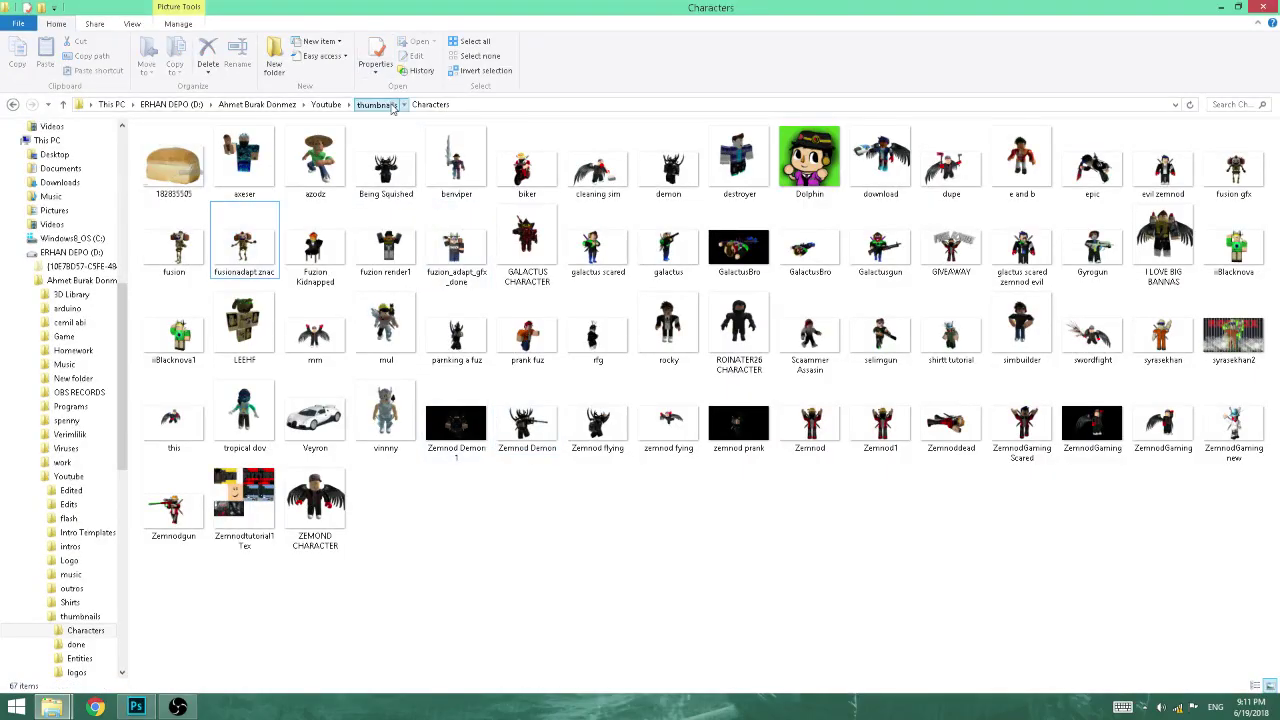
Place the grunge background image from the thumbnails folder onto the canvas
click(391, 105)
click(215, 208)
drag(215, 212, 663, 429)
key(Return)
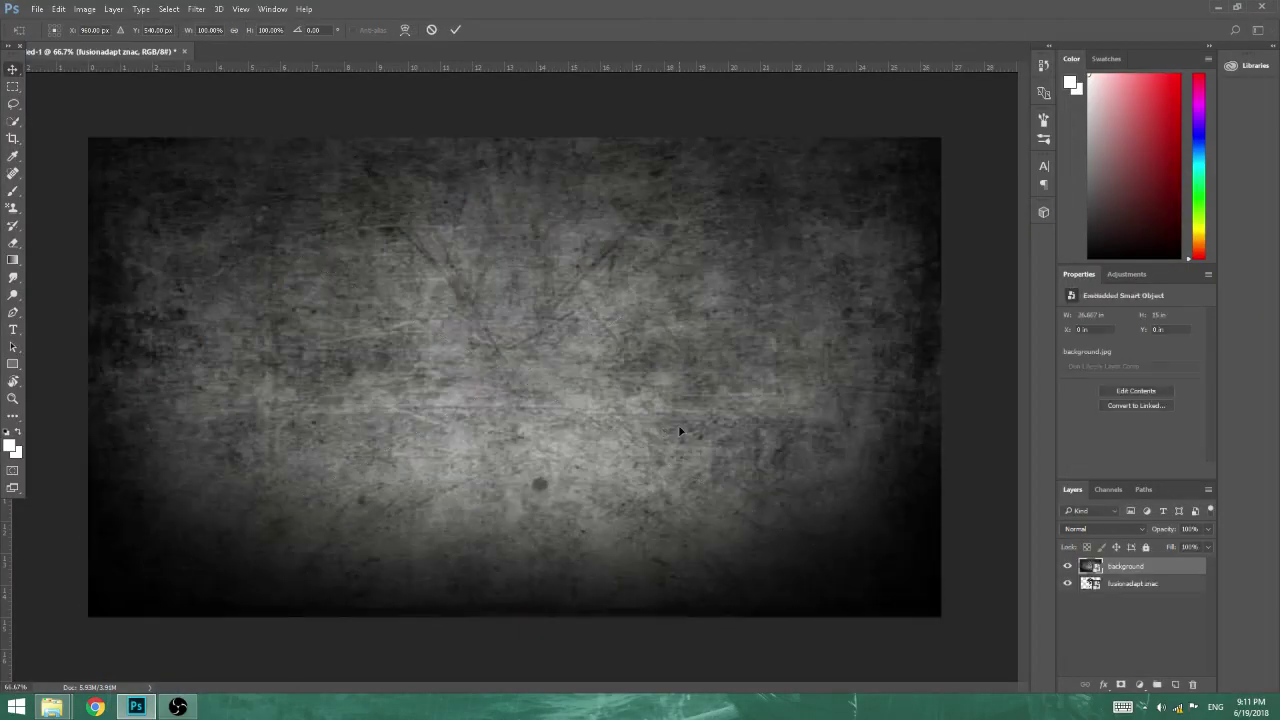
Move the background layer beneath the skeleton and nudge the skeleton slightly right and down
drag(1135, 572, 1138, 594)
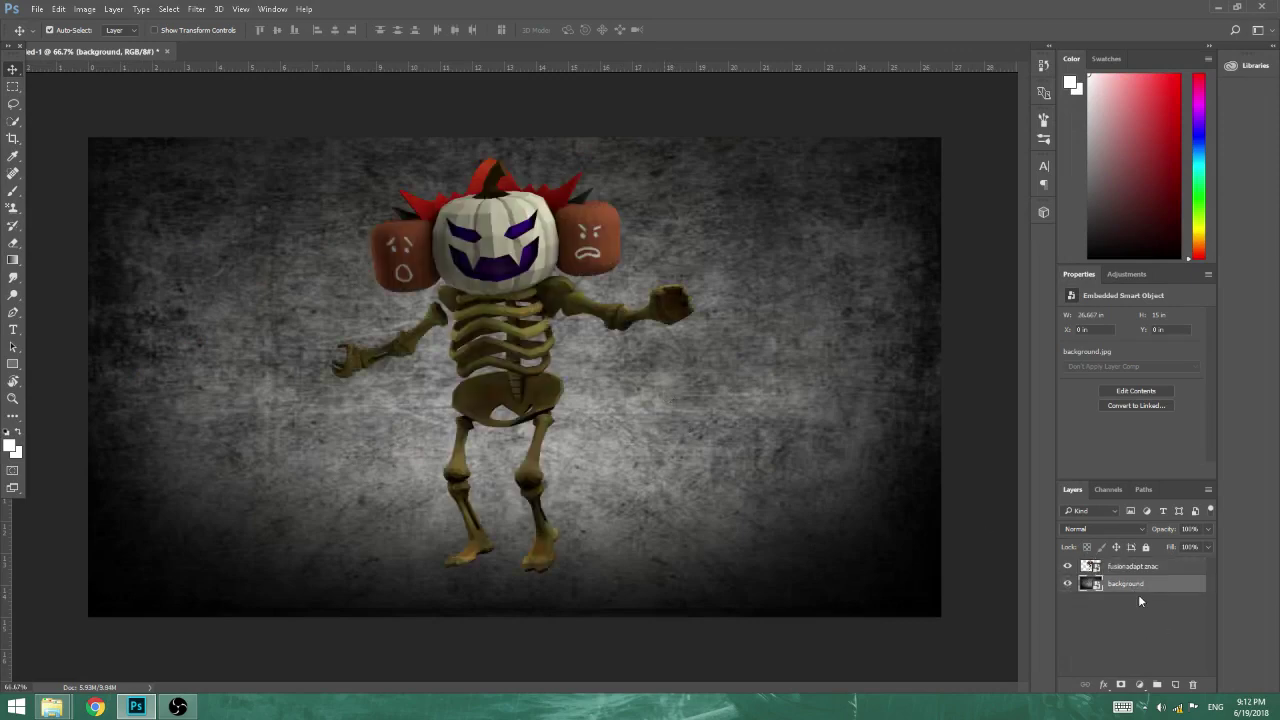
drag(512, 360, 531, 394)
key(alt+Tab)
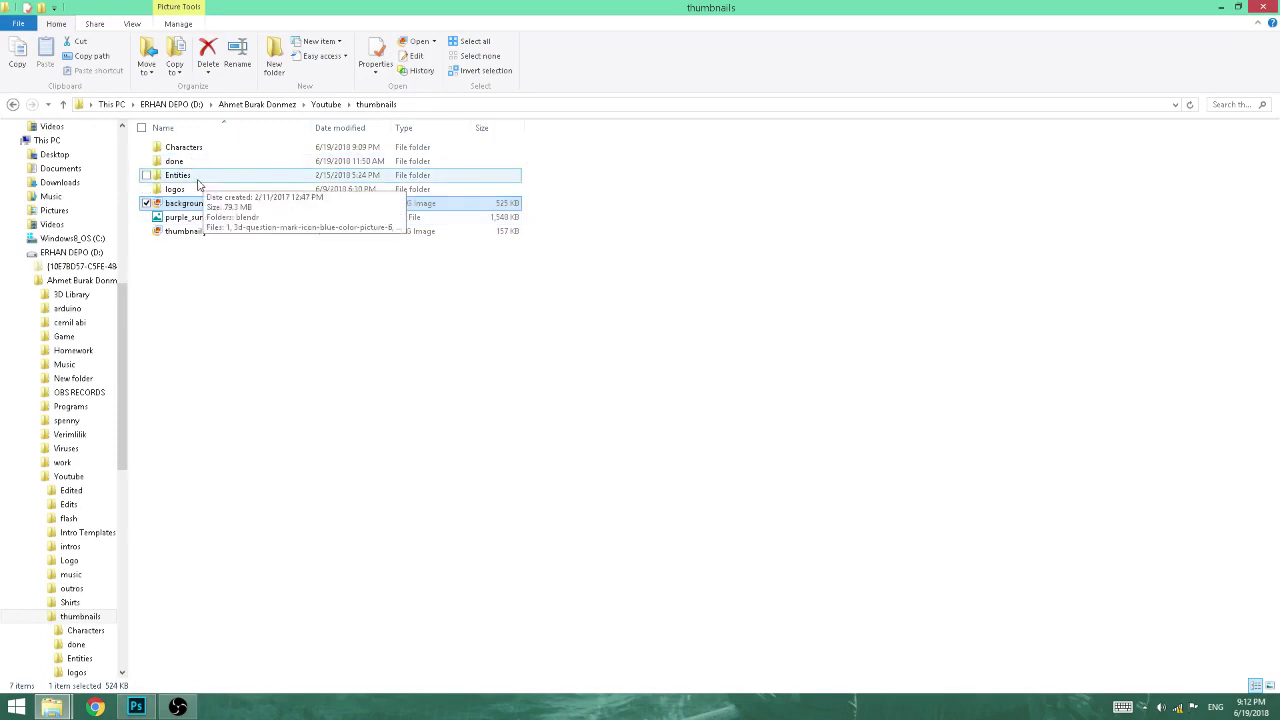
Place 9-cloud-png-image from the Entities folder low on the canvas as fog
click(197, 182)
double_click(197, 182)
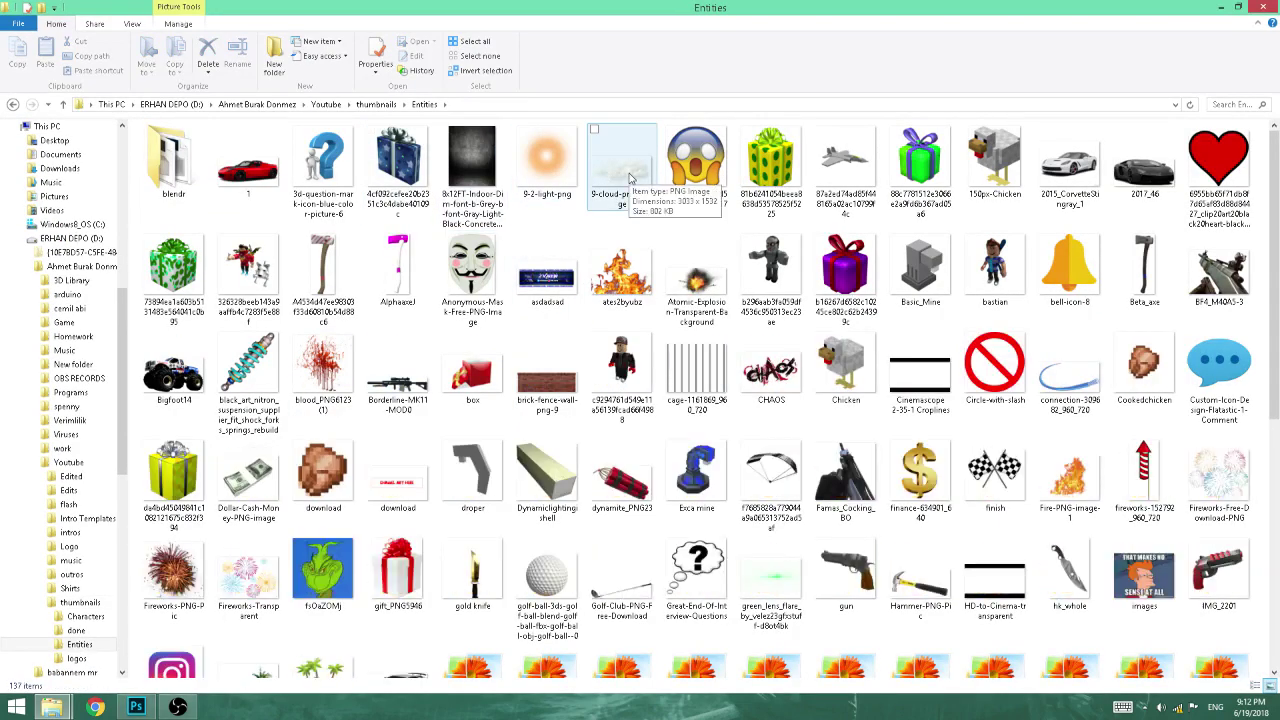
drag(630, 178, 506, 528)
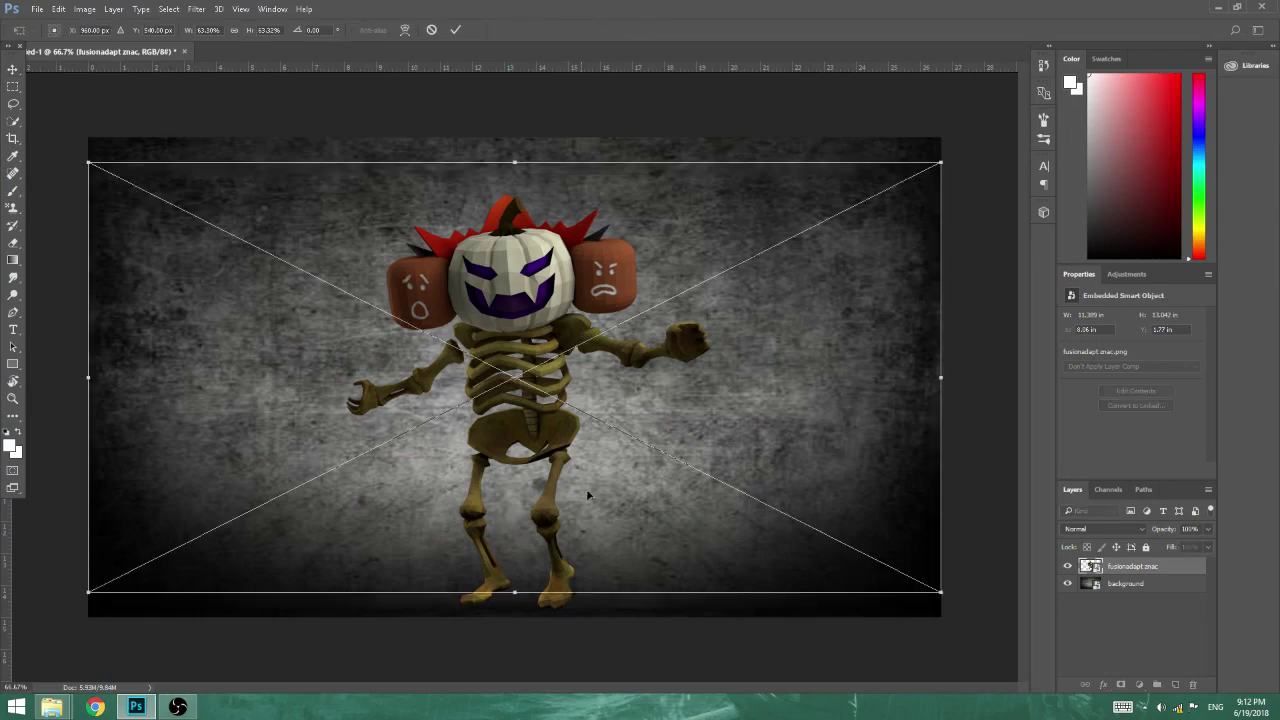
drag(696, 358, 531, 509)
key(Return)
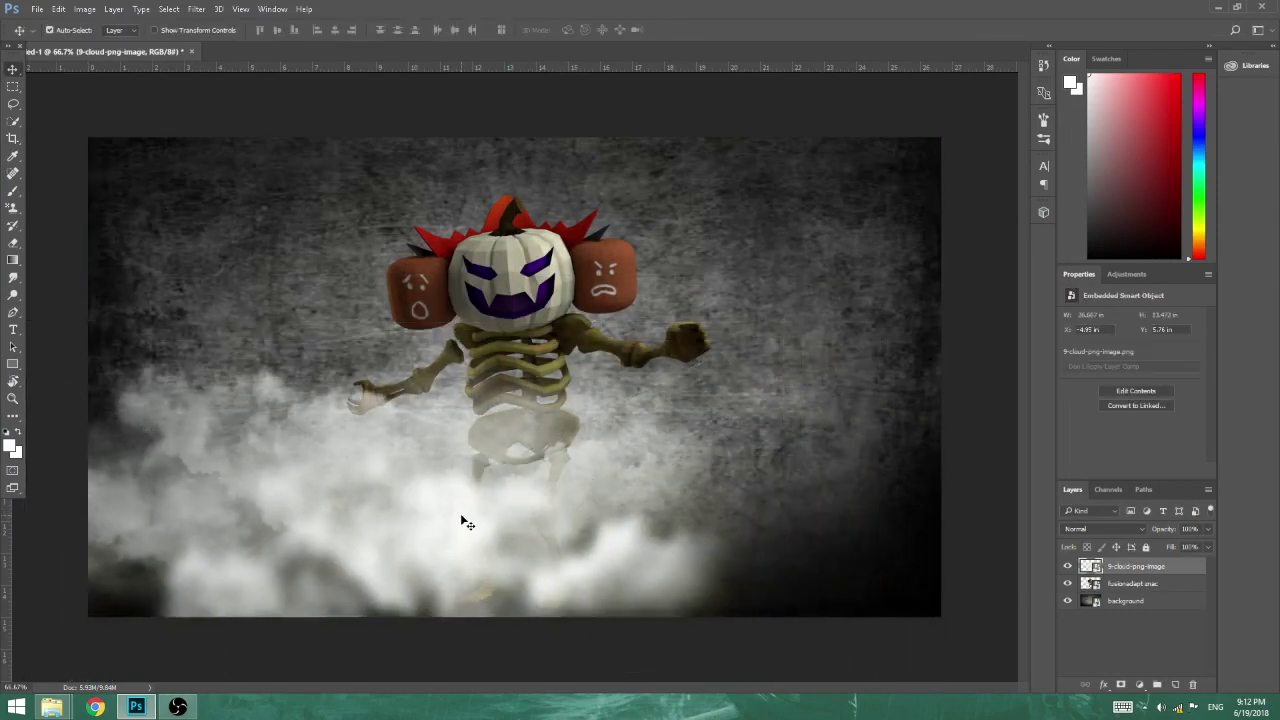
Spread the two cloud fog layers across the bottom around the skeleton's legs
drag(331, 530, 831, 555)
drag(391, 522, 715, 529)
mouse_move(718, 532)
mouse_down()
mouse_move(775, 512)
mouse_move(716, 545)
mouse_up()
key(alt+Tab)
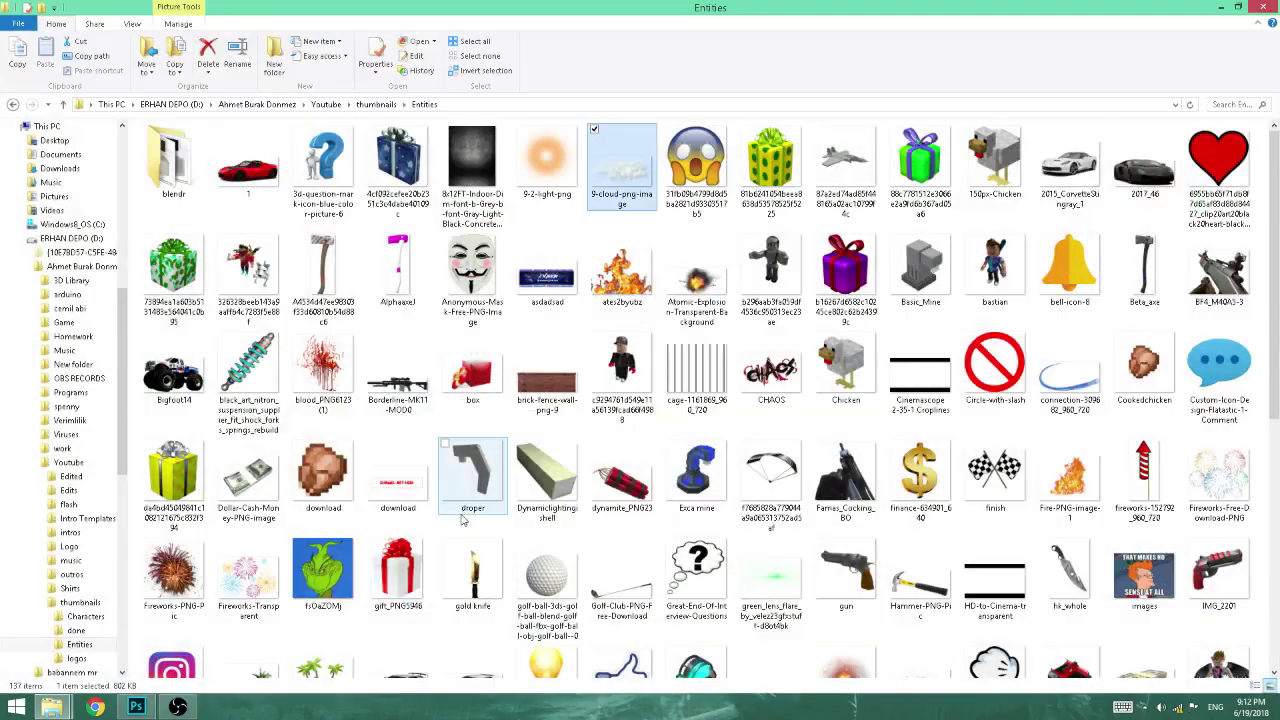
scroll(470, 515, down, 5)
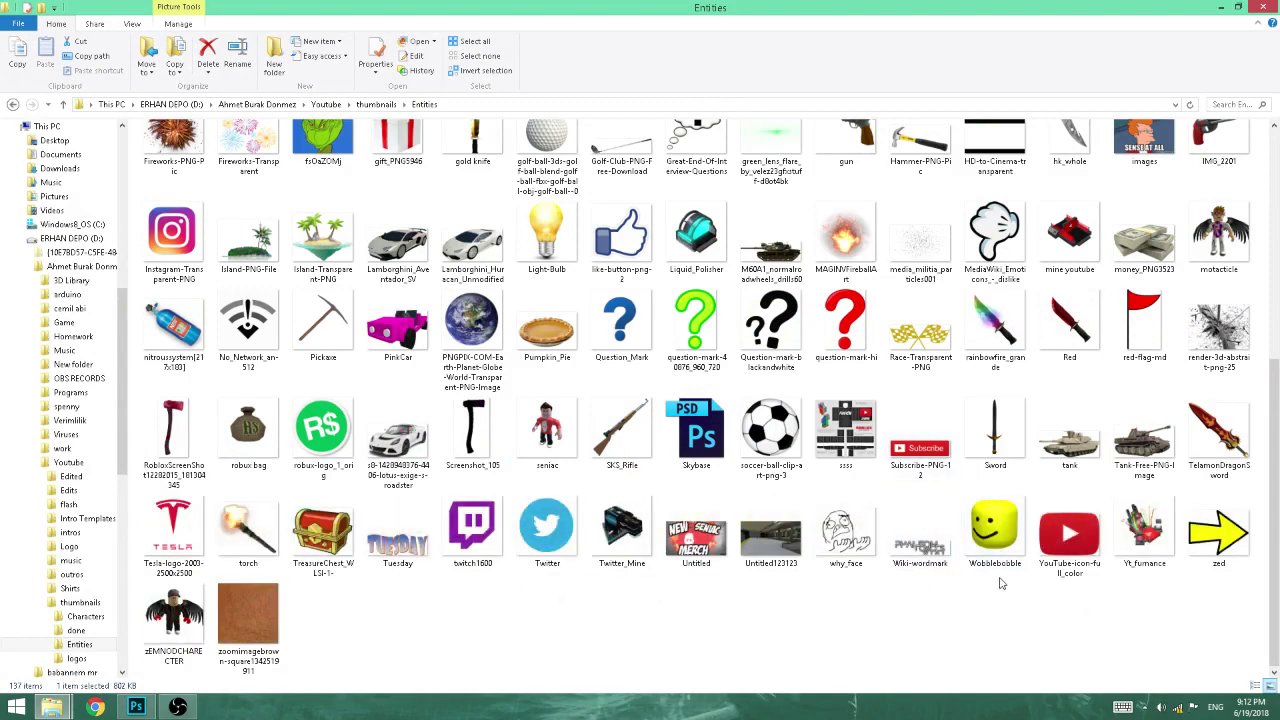
scroll(530, 590, up, 5)
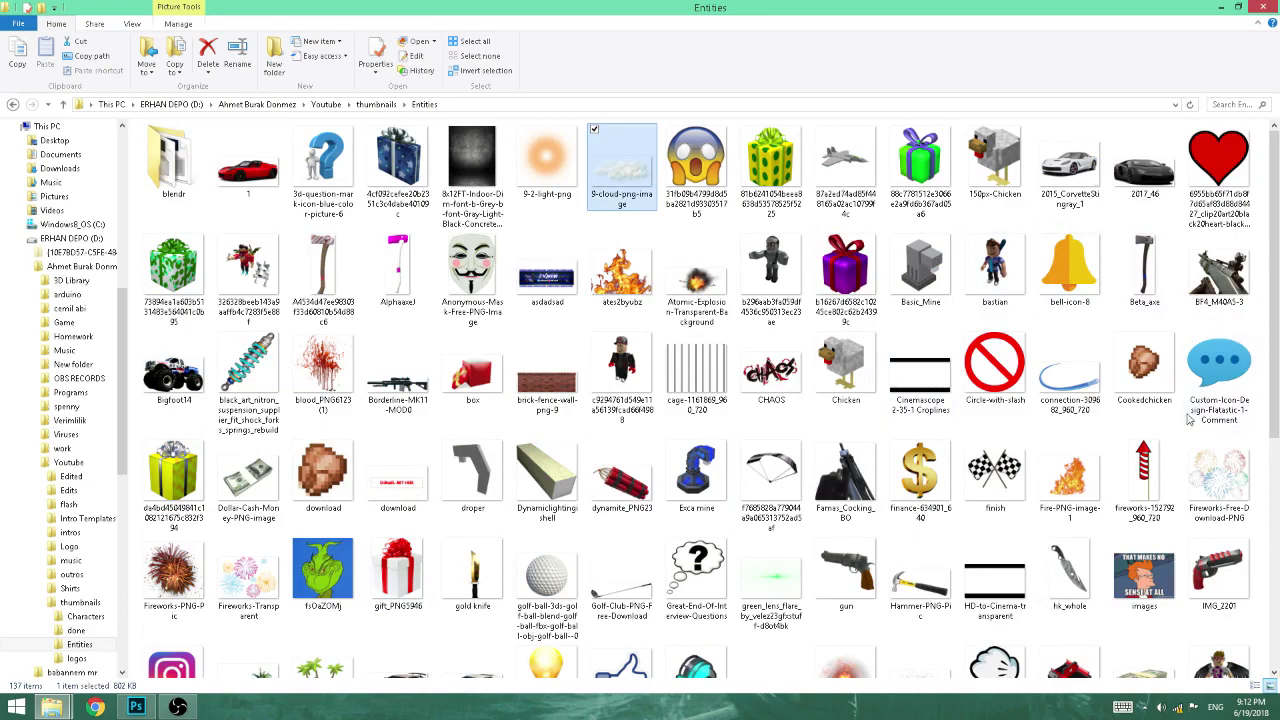
scroll(1092, 640, down, 3)
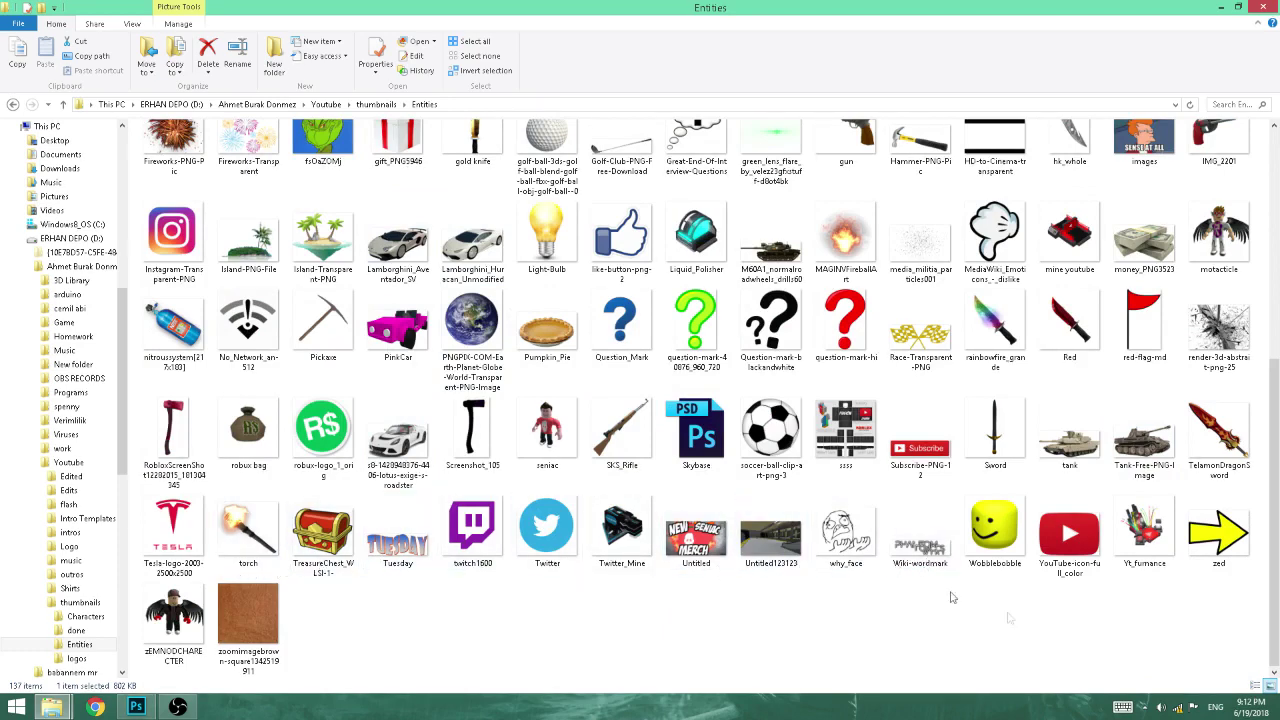
click(1180, 708)
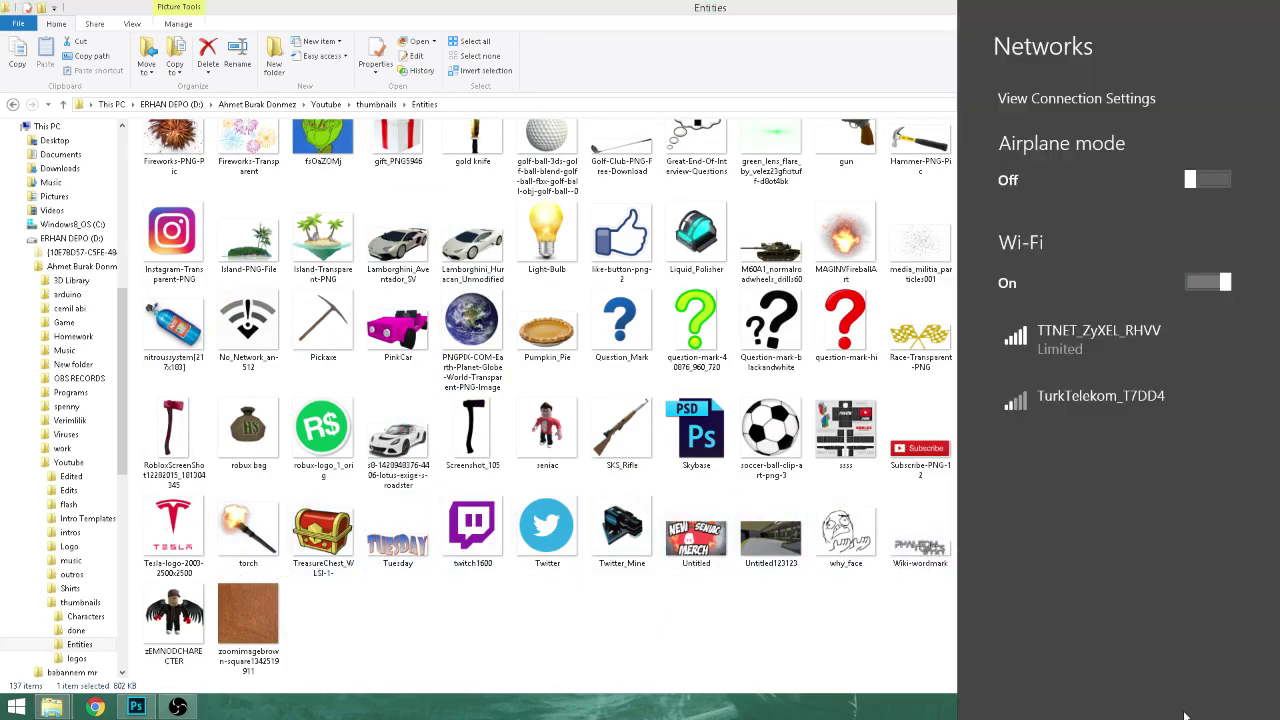
click(853, 590)
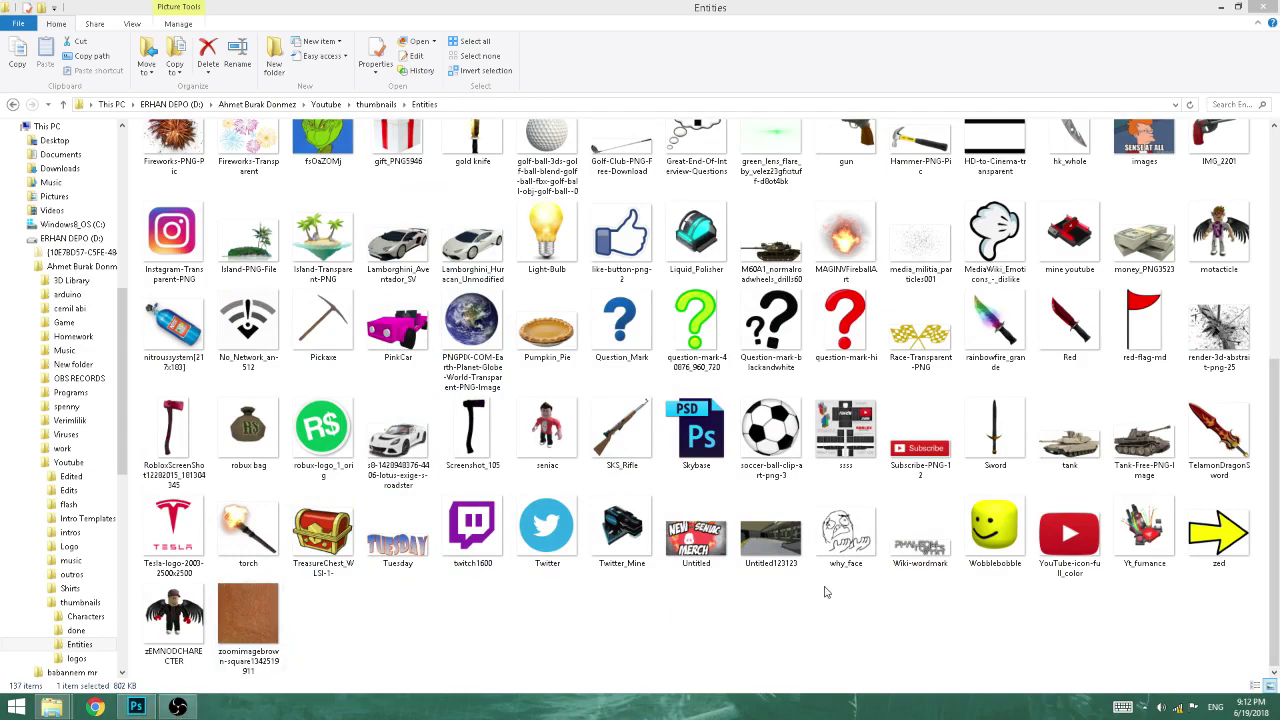
scroll(977, 634, up, 5)
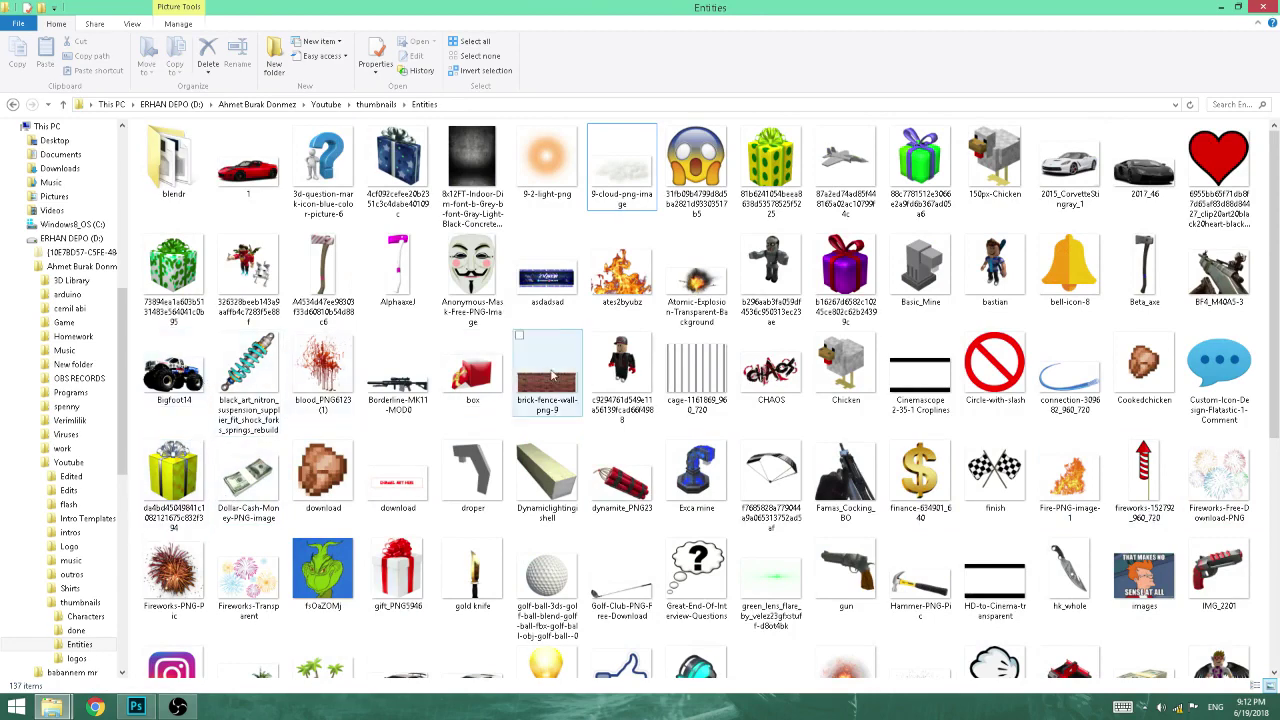
drag(550, 175, 729, 344)
Commit the orange 9-2-light-png glow at the skeleton's raised fist and bring the Entities folder forward
key(Return)
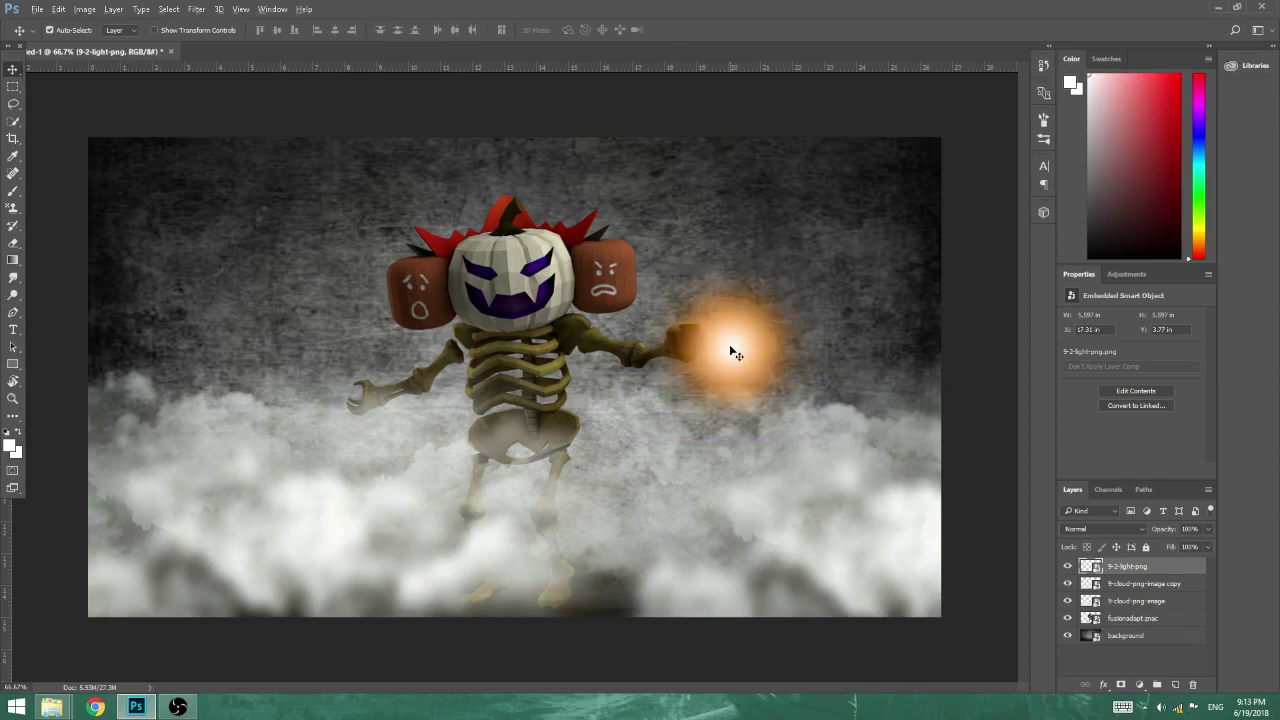
key(alt+Tab)
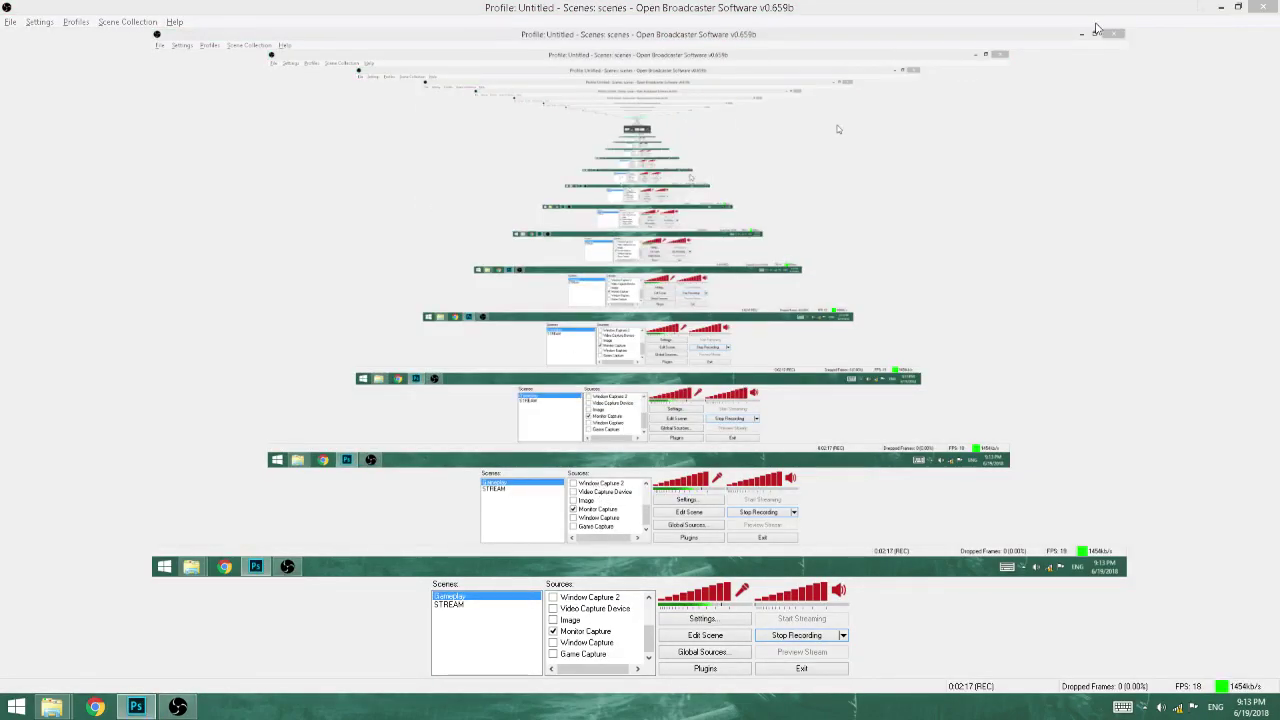
key(alt+Tab)
mouse_move(60, 707)
click(117, 650)
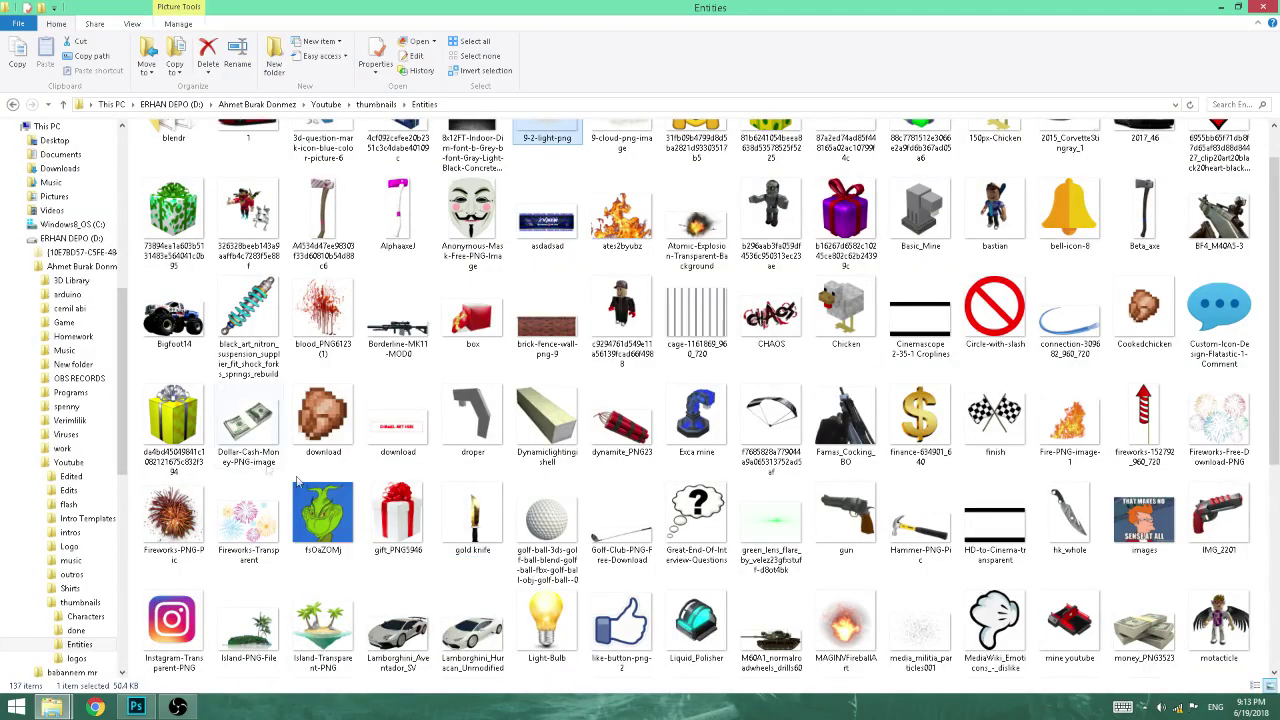
Look inside the blendr subfolder, then return to the Entities folder
scroll(320, 440, up, 1)
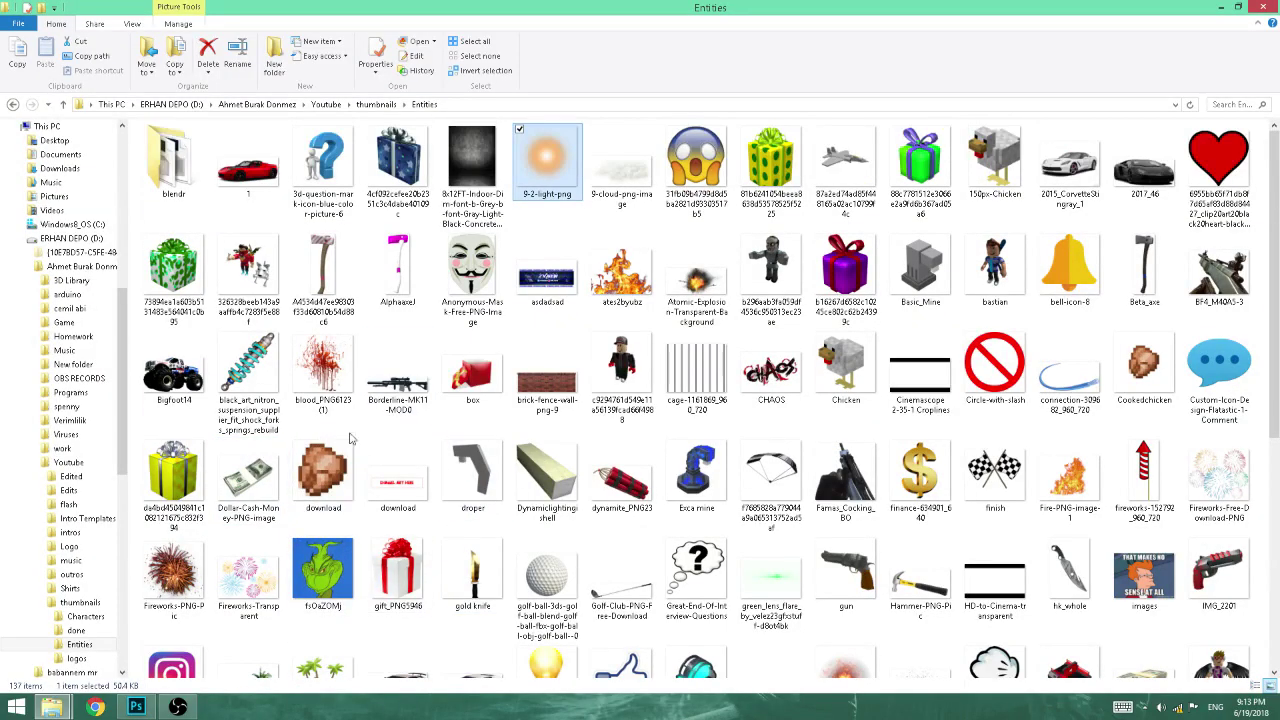
double_click(172, 160)
drag(702, 264, 568, 256)
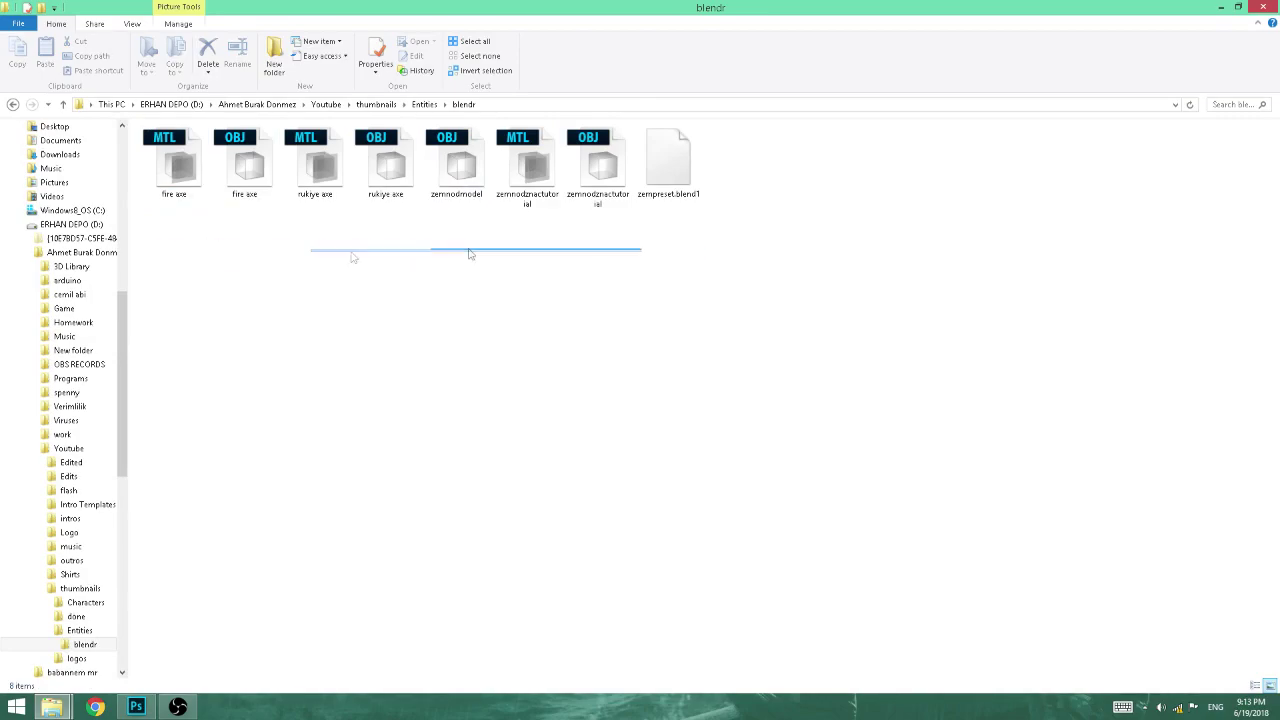
click(416, 107)
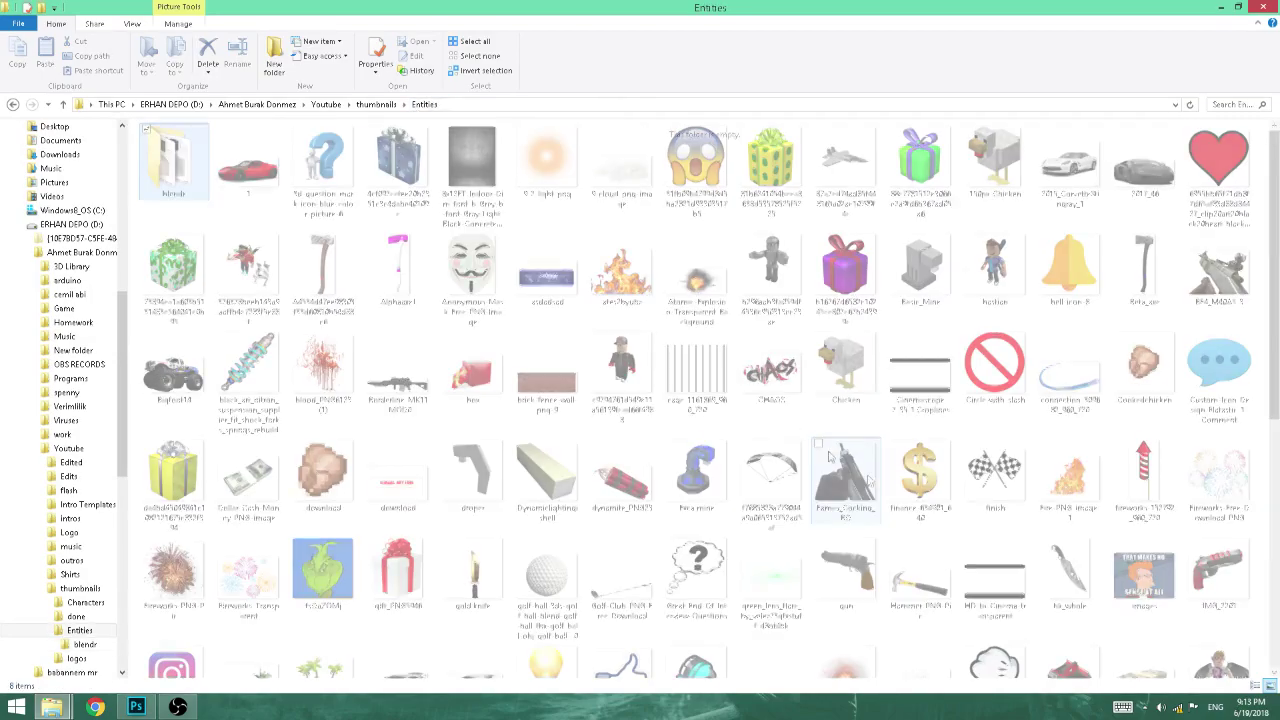
scroll(900, 450, down, 10)
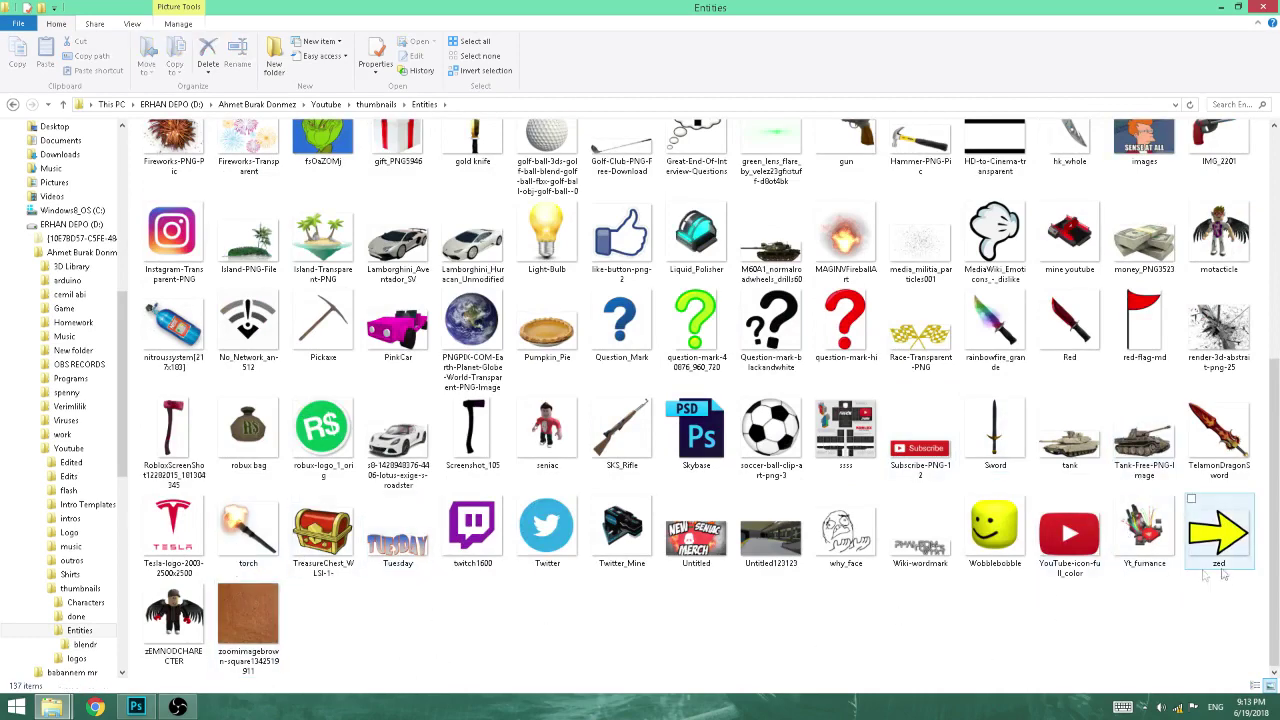
scroll(500, 475, up, 3)
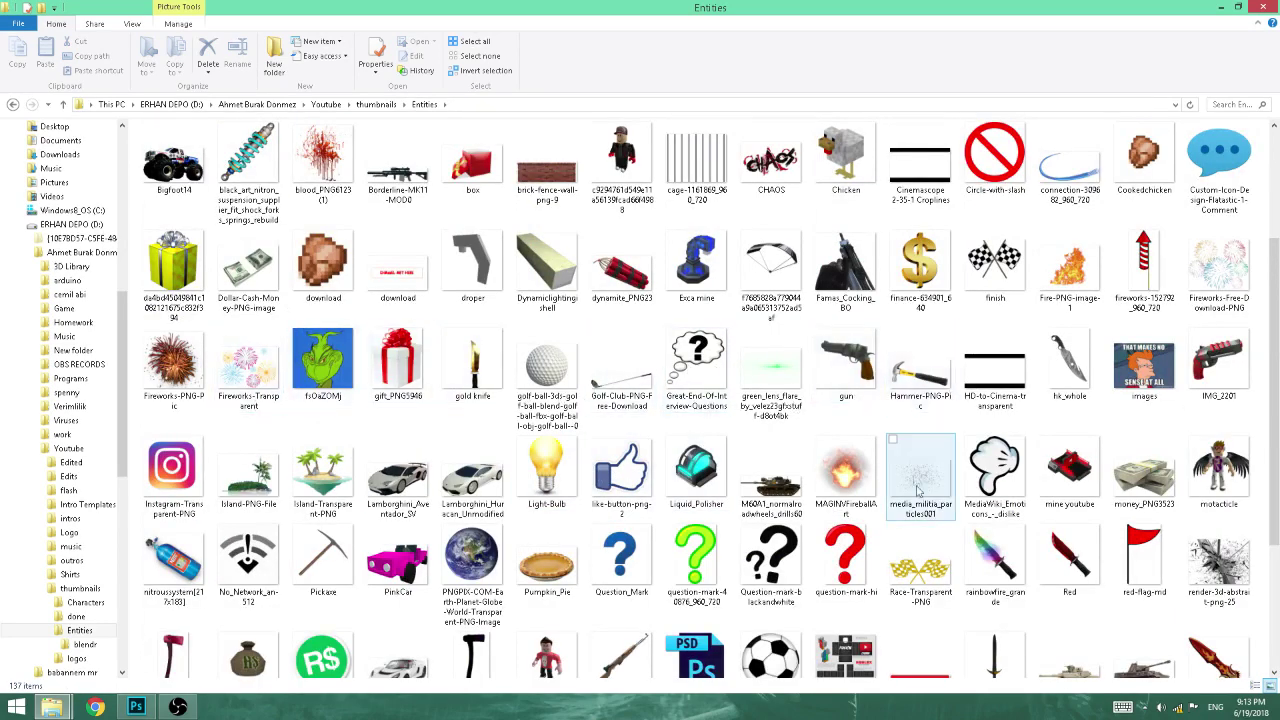
Browse Fire-PNG-image-1, MAGINVFireballArt and Fireworks-PNG-Pic, then drag the green lens flare onto the canvas
click(1069, 265)
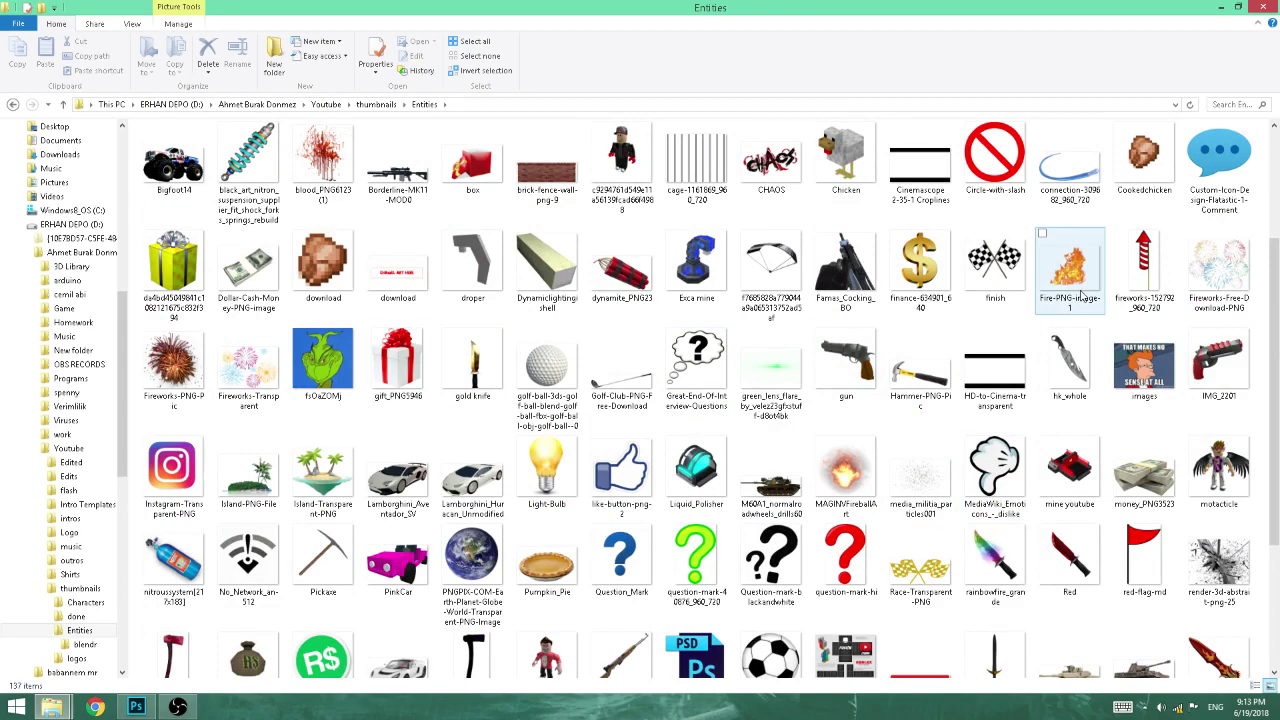
click(845, 470)
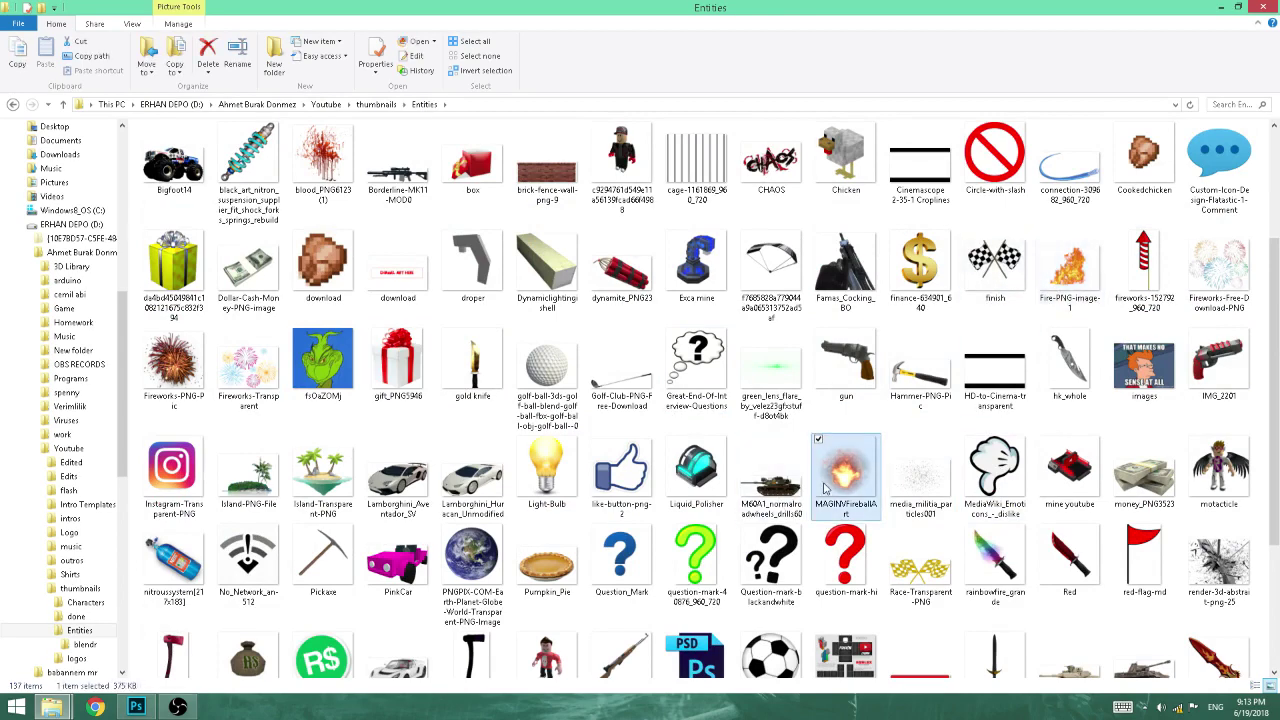
click(172, 362)
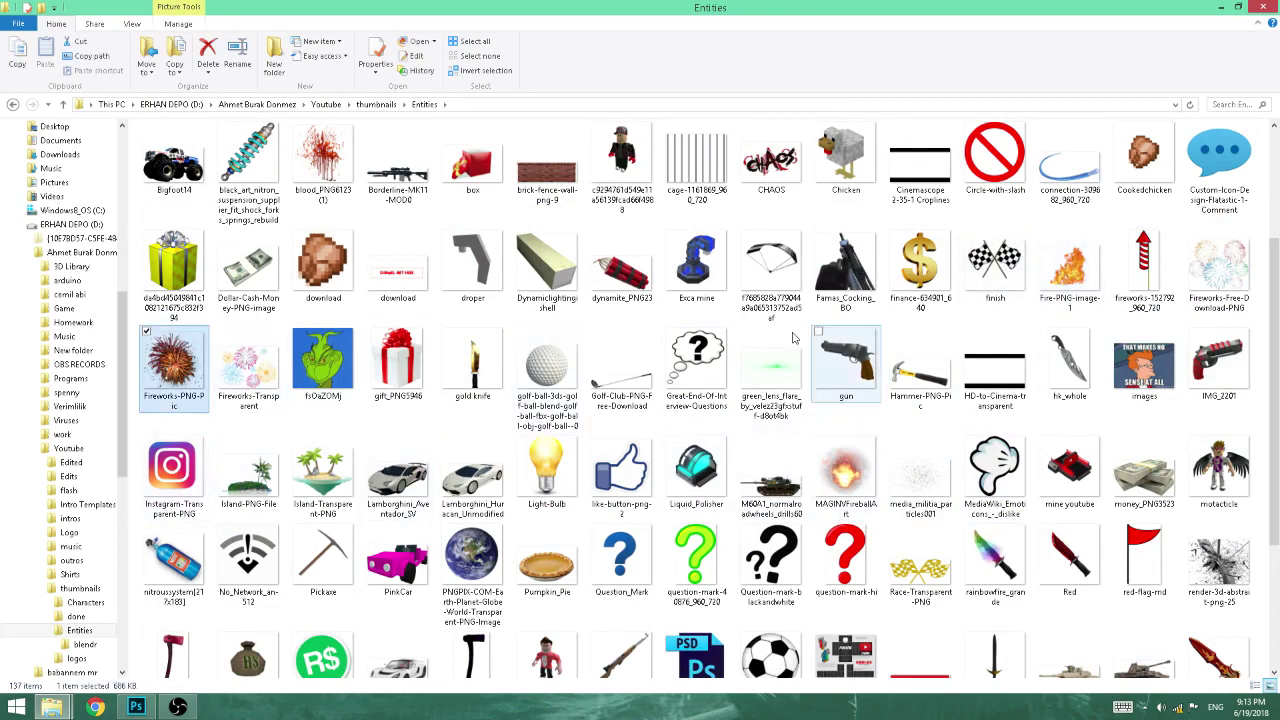
drag(770, 385, 362, 413)
Enlarge the green lens flare to about 144% and angle it diagonally across the orange glow
drag(528, 258, 731, 129)
drag(573, 325, 802, 343)
drag(331, 131, 143, 450)
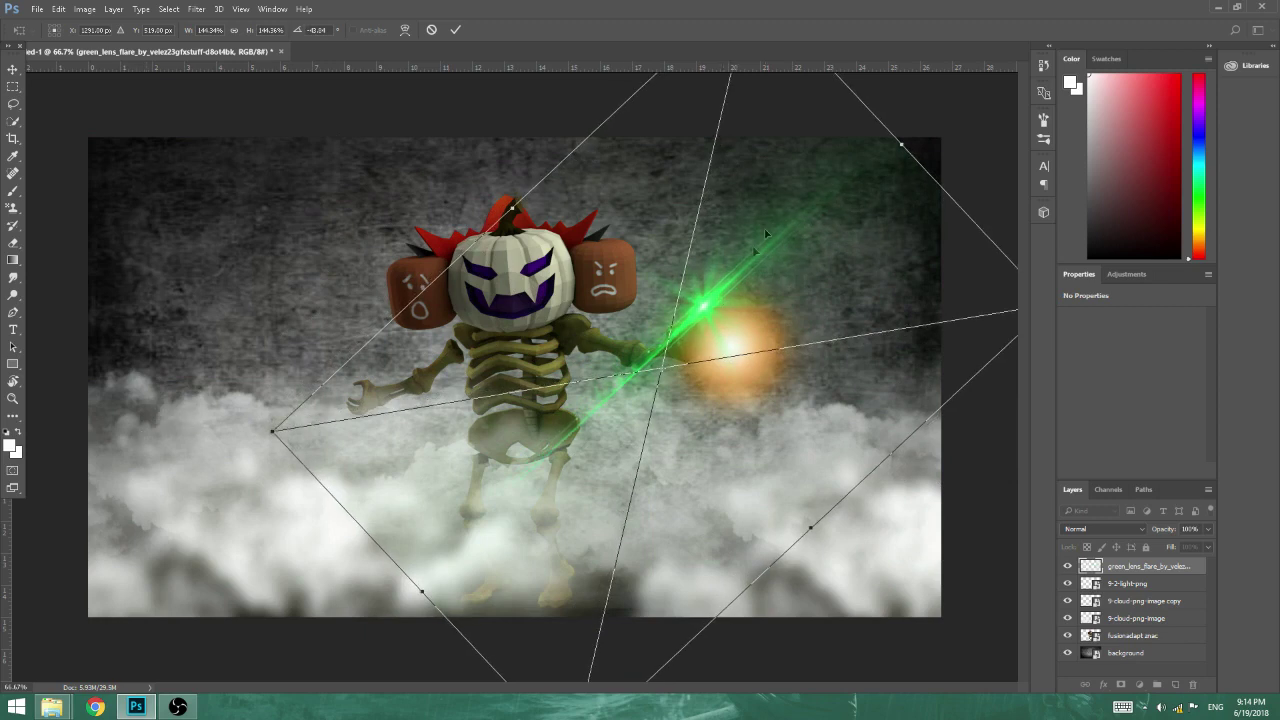
drag(228, 419, 657, 63)
drag(785, 382, 791, 317)
key(Return)
drag(737, 351, 734, 362)
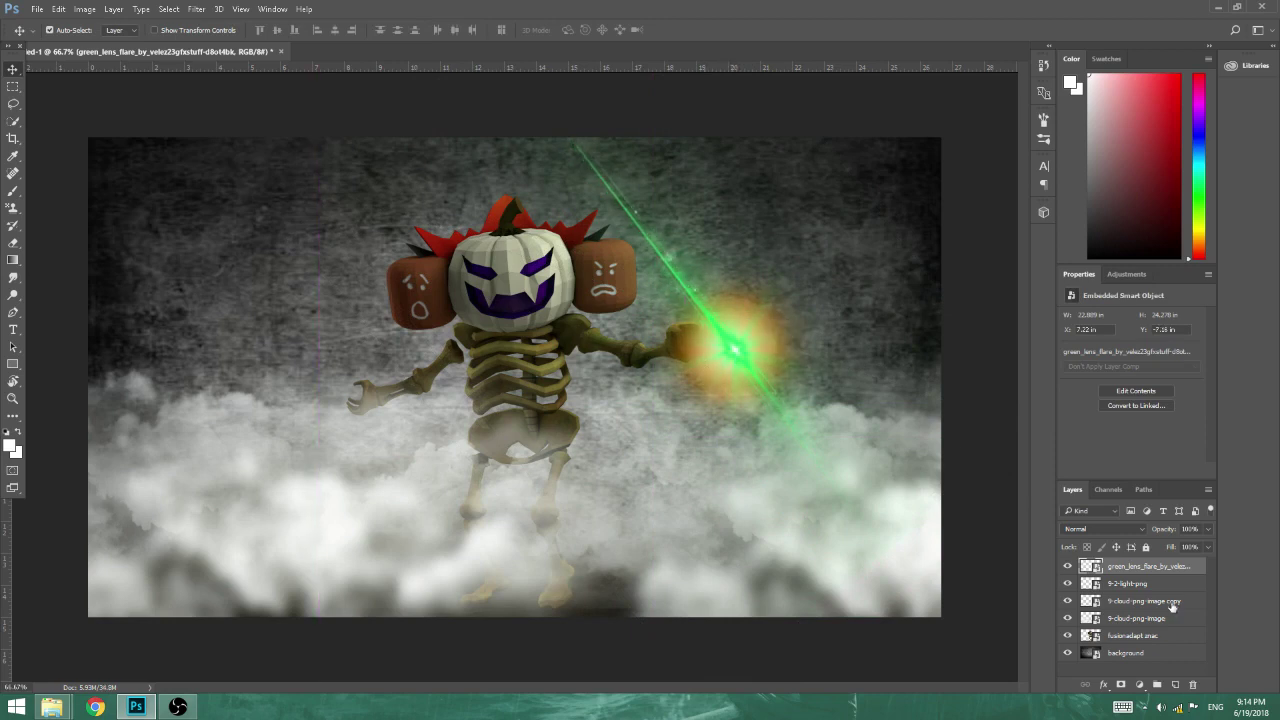
click(1120, 588)
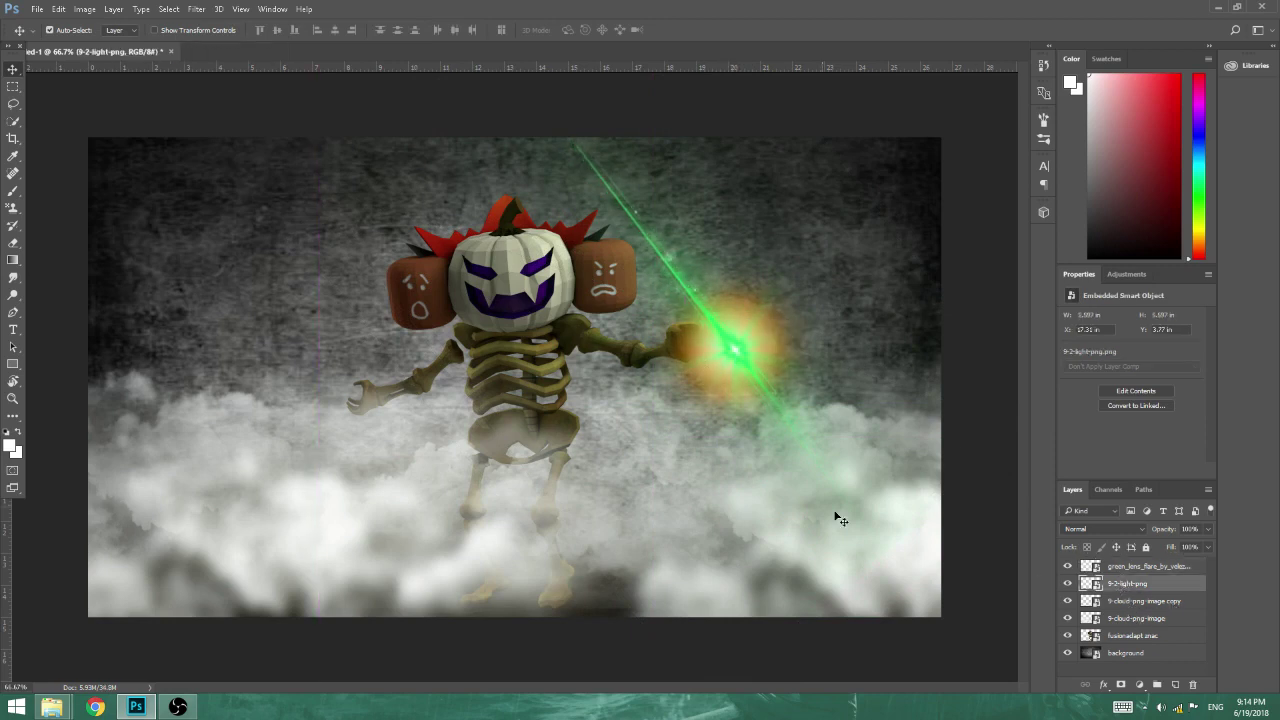
Give the 9-2-light-png glow a Color Overlay using the beam's sampled green (36bd58)
click(112, 9)
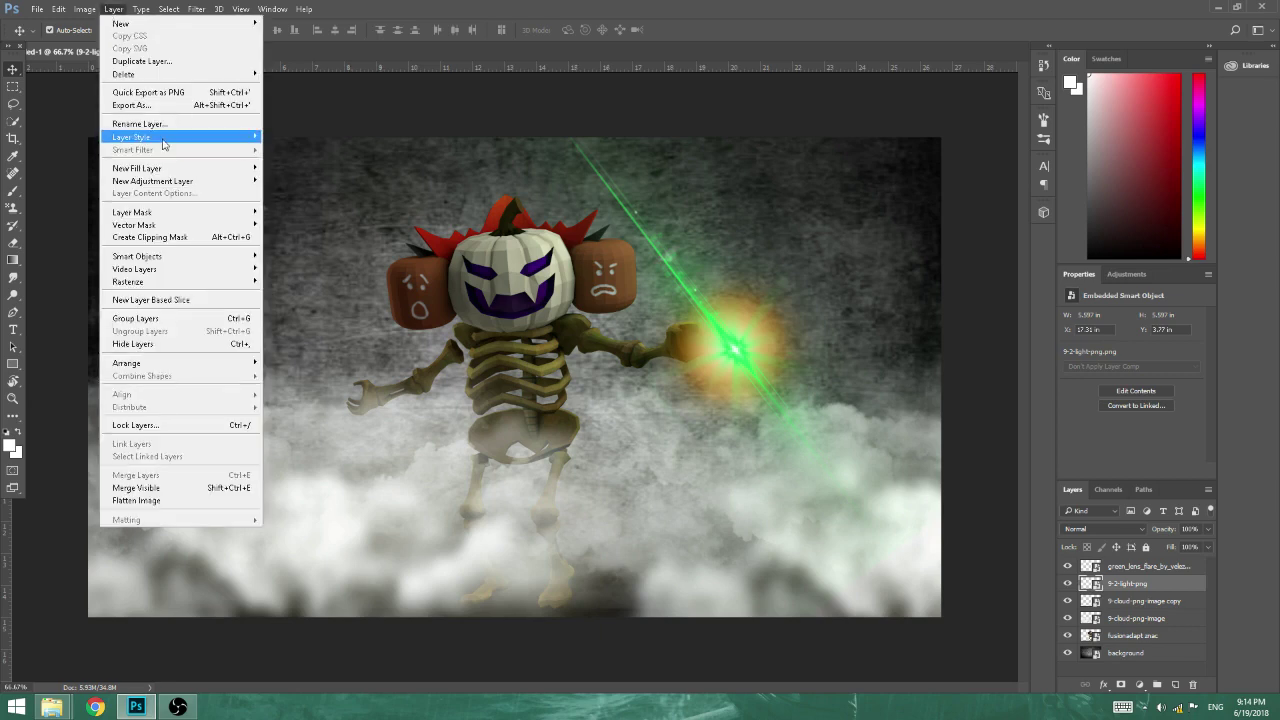
mouse_move(160, 141)
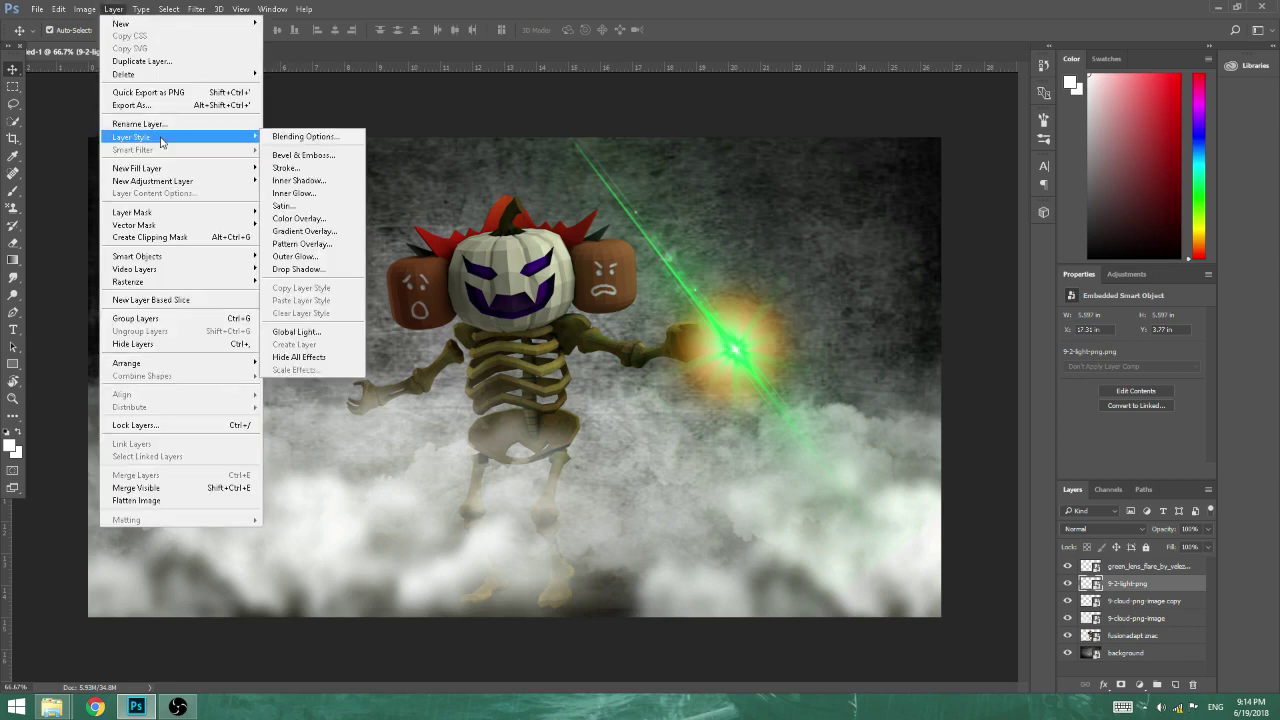
click(303, 217)
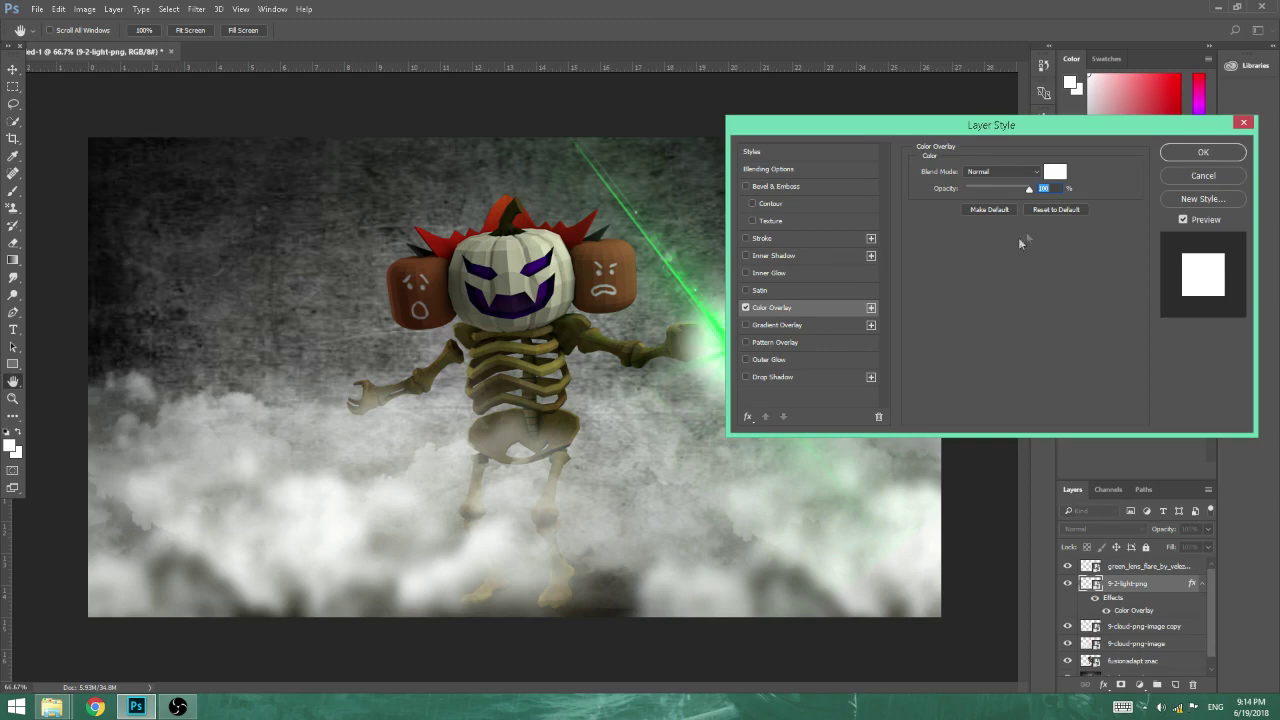
drag(1058, 126, 328, 270)
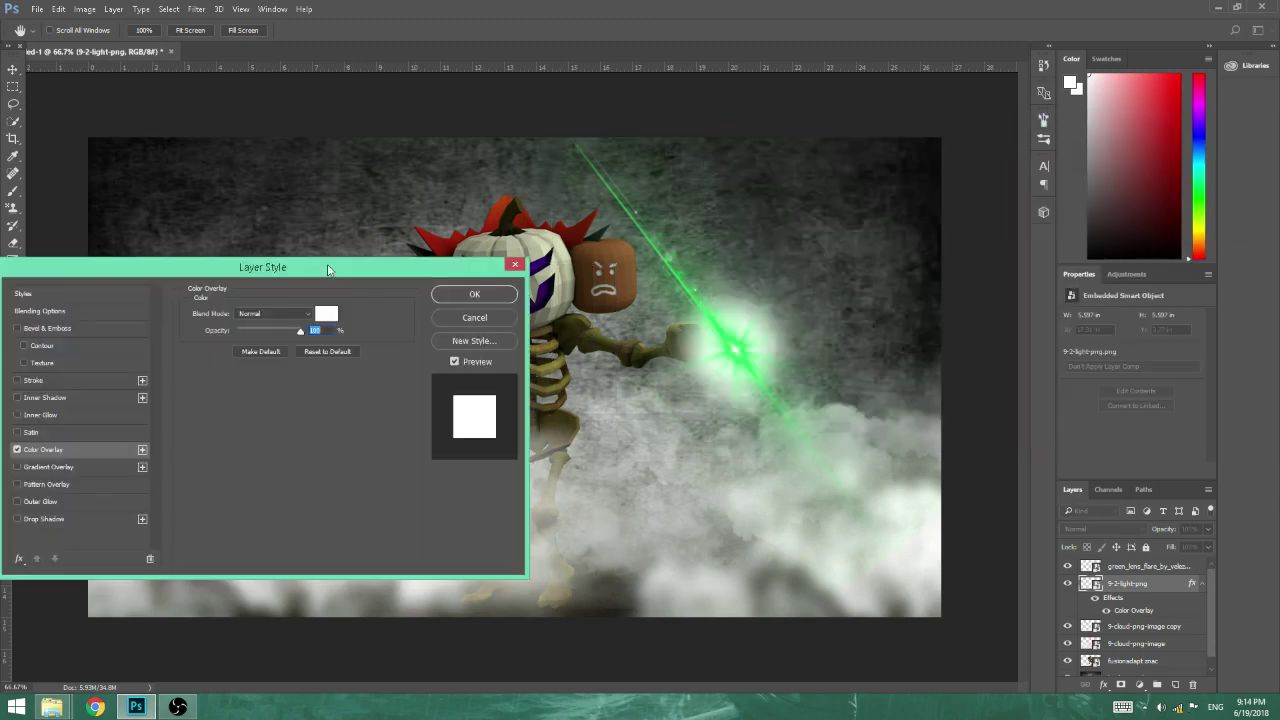
click(326, 314)
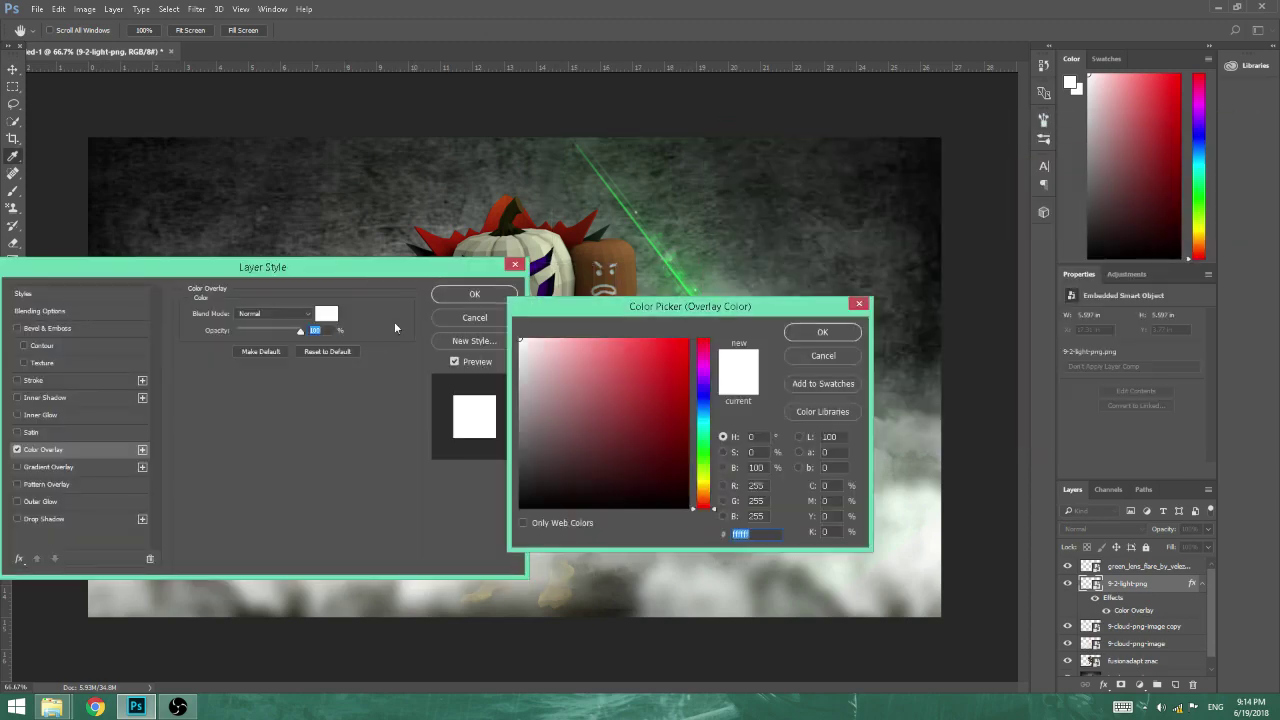
click(676, 266)
click(822, 332)
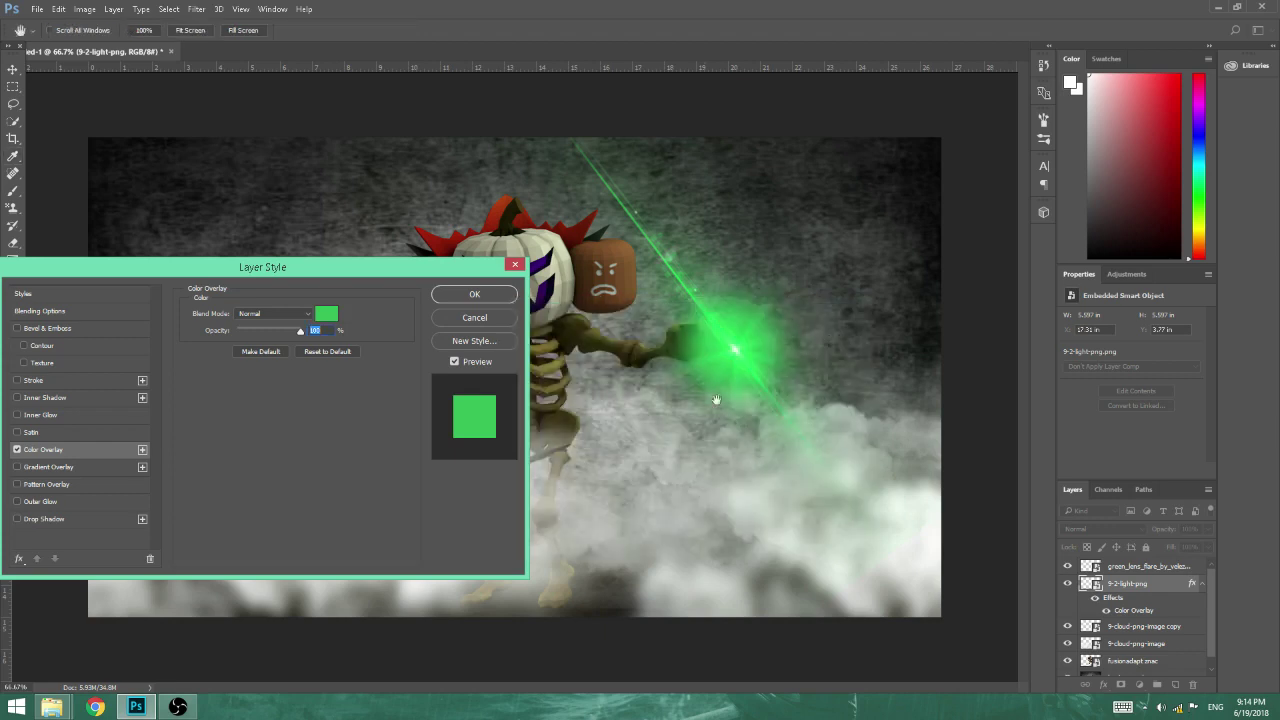
click(475, 296)
drag(740, 349, 731, 348)
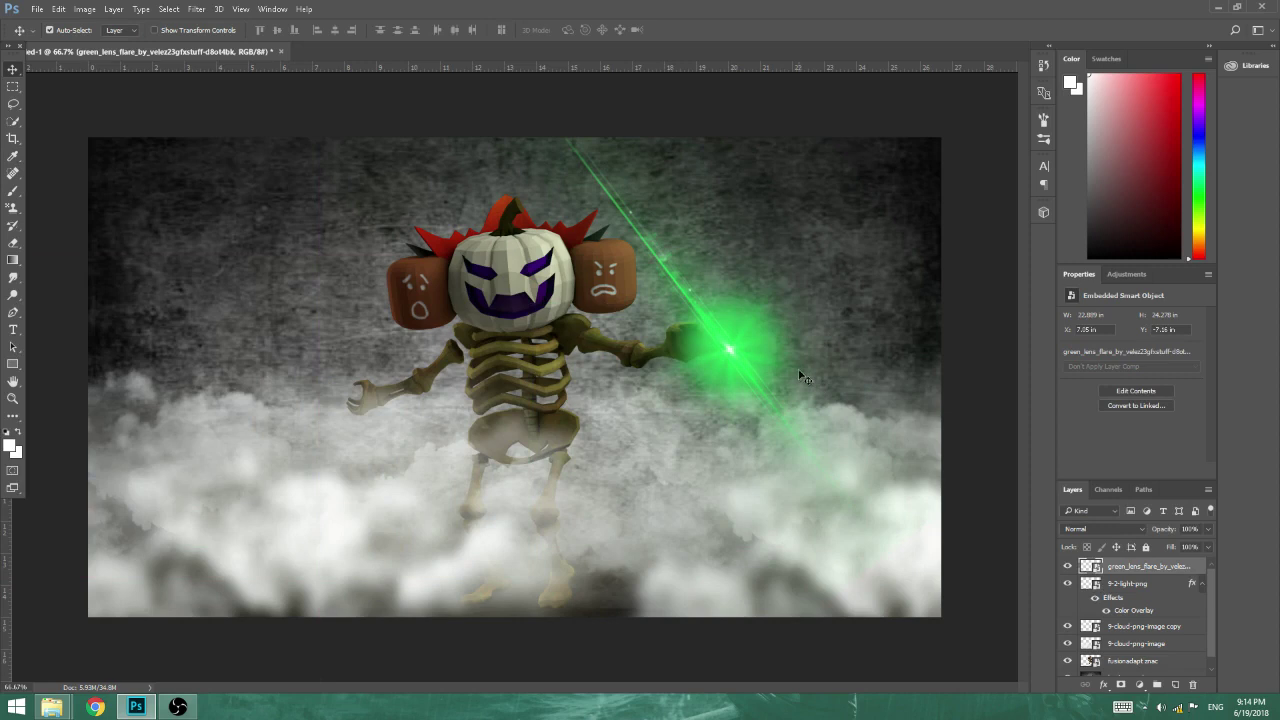
Merge the green-tinted 9-2-light-png glow layer into the lens flare layer
shift+click(1140, 588)
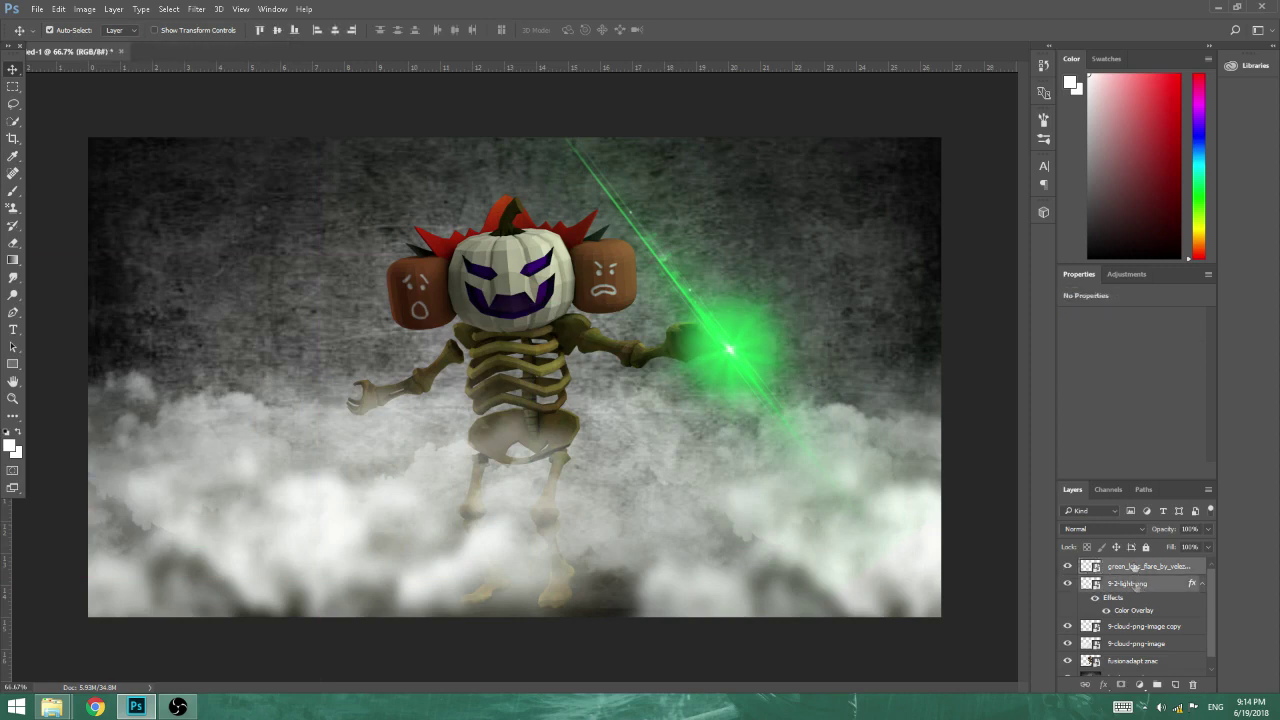
right_click(1143, 572)
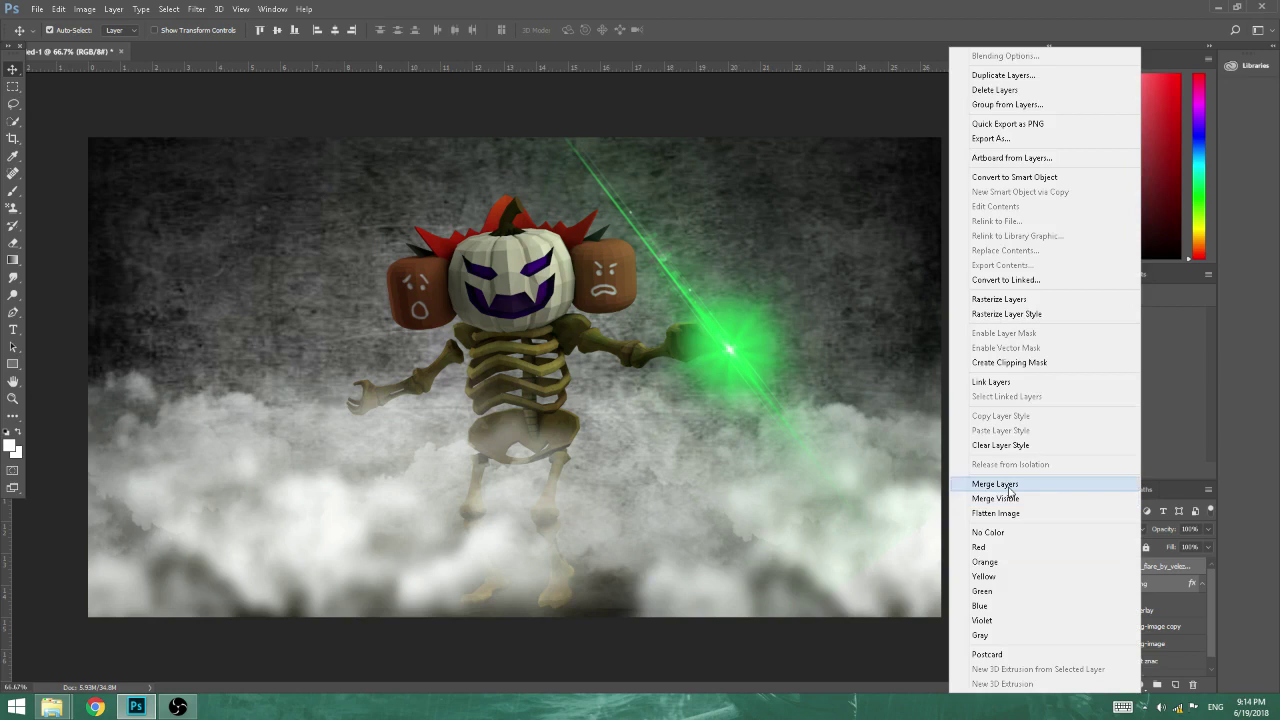
click(1040, 487)
mouse_move(721, 360)
mouse_down()
mouse_move(790, 326)
mouse_move(725, 300)
mouse_move(654, 385)
mouse_move(683, 349)
mouse_move(744, 372)
mouse_move(710, 356)
mouse_up()
Rotate the merged lens flare about 62° and shift it up-right onto the fist
key(ctrl+t)
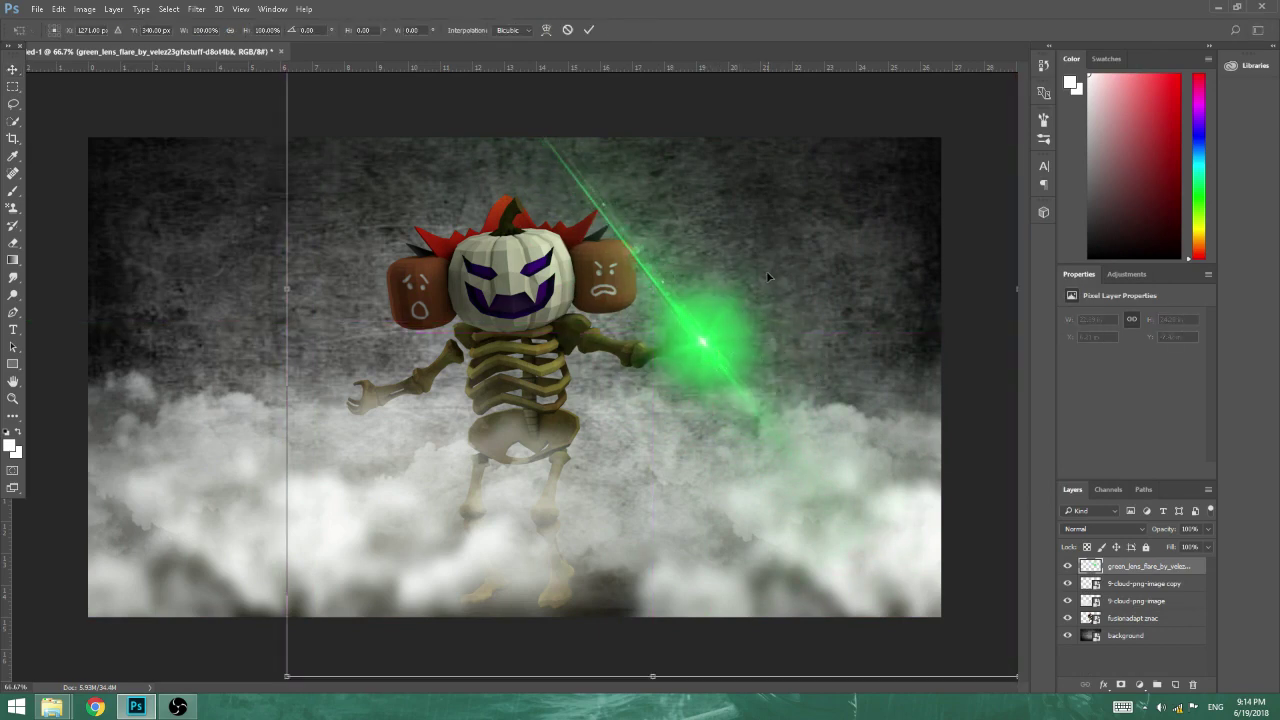
drag(243, 654, 210, 135)
drag(632, 331, 761, 337)
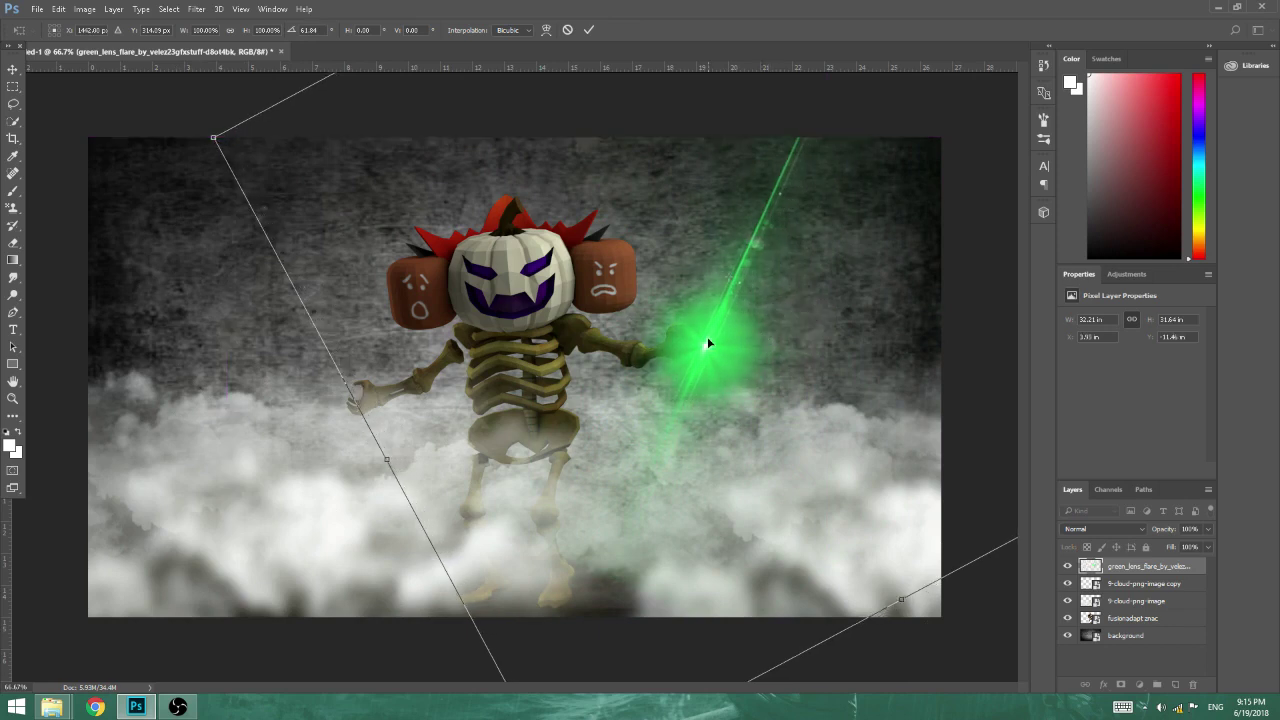
key(Return)
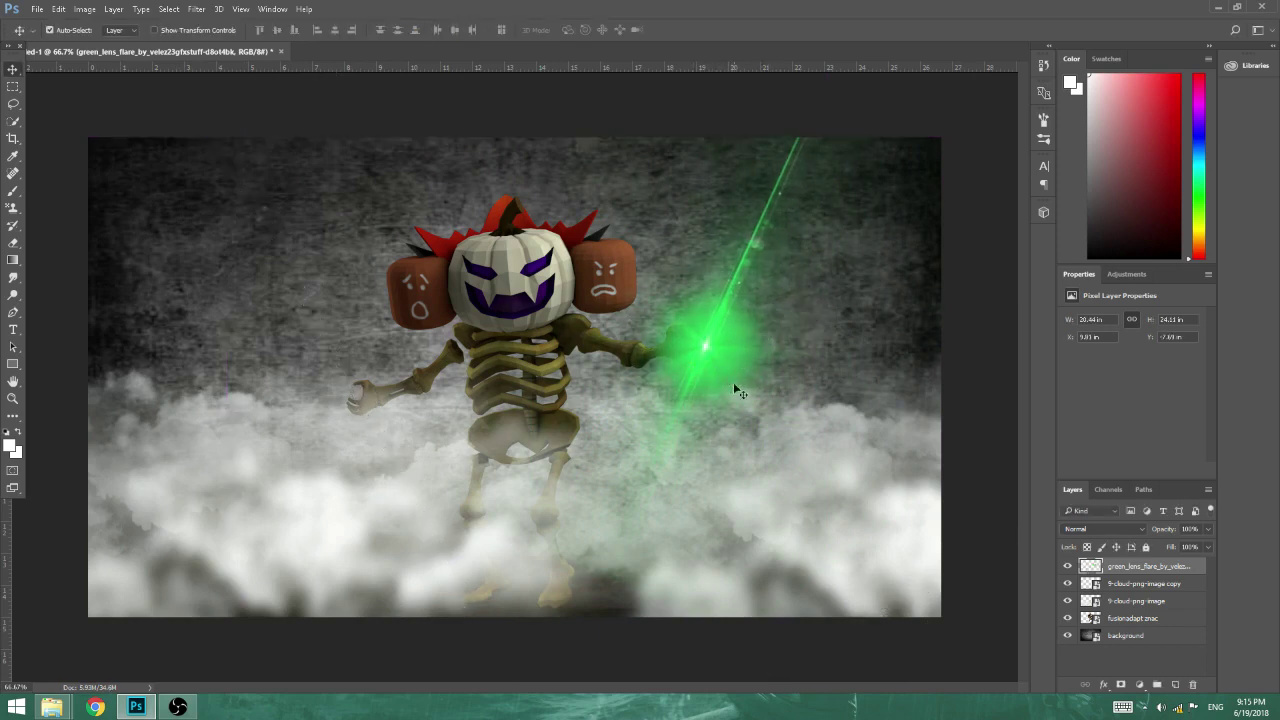
key(alt+Tab)
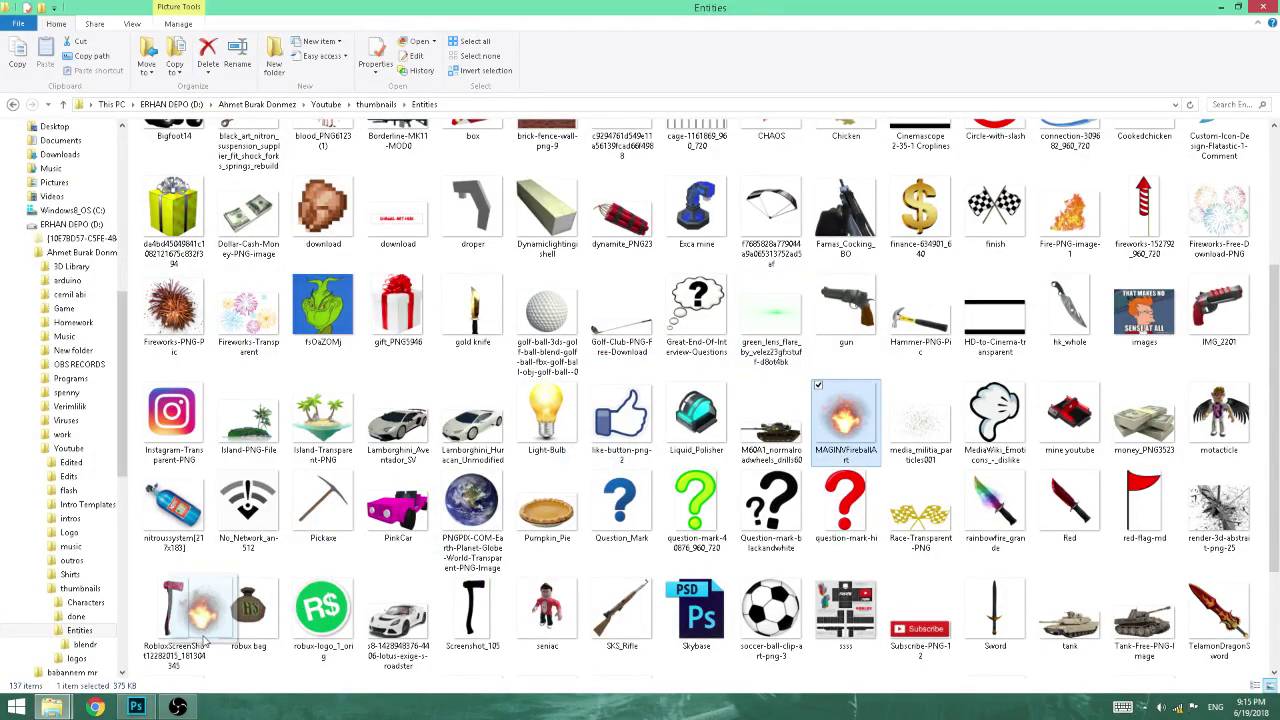
Place the MAGINVFireballArt fireball at the skeleton's left hand, rotated about -57°
scroll(850, 425, down, 1)
drag(843, 368, 289, 380)
drag(582, 391, 418, 360)
drag(510, 175, 300, 116)
drag(420, 410, 343, 398)
key(Return)
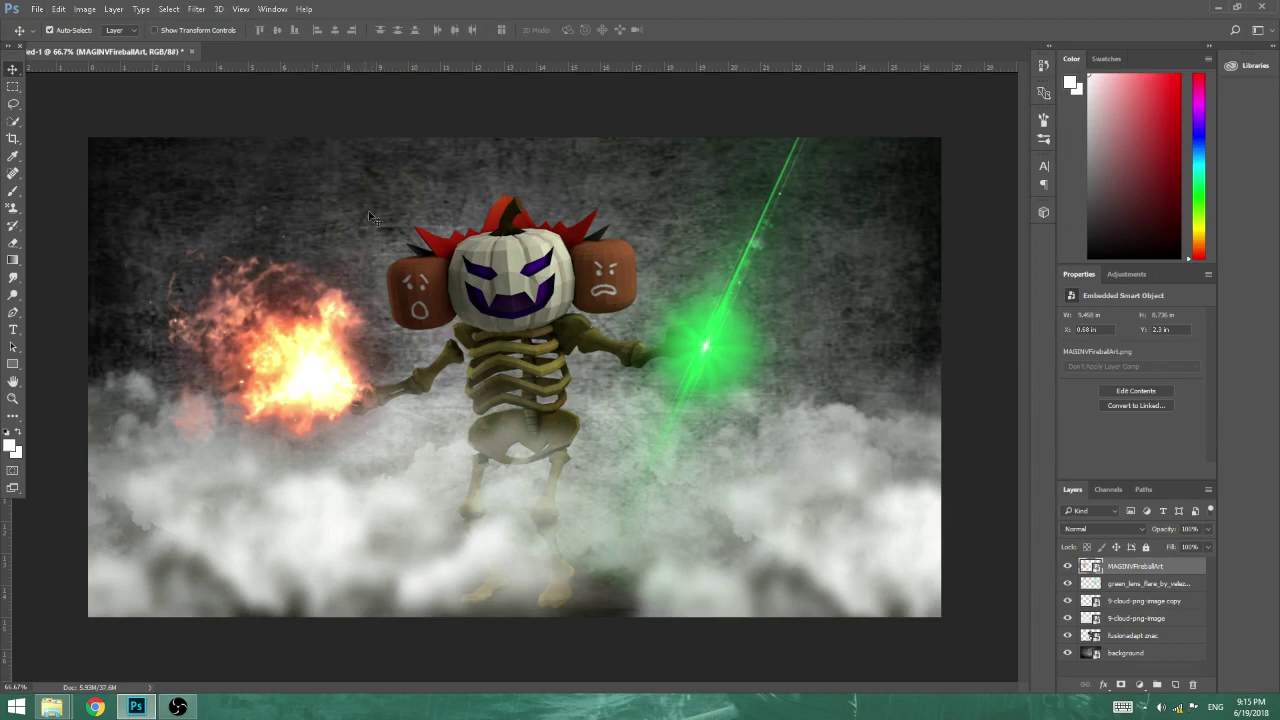
Add a green Color Overlay at 0% opacity to the fireball so it stays orange
click(113, 9)
mouse_move(171, 140)
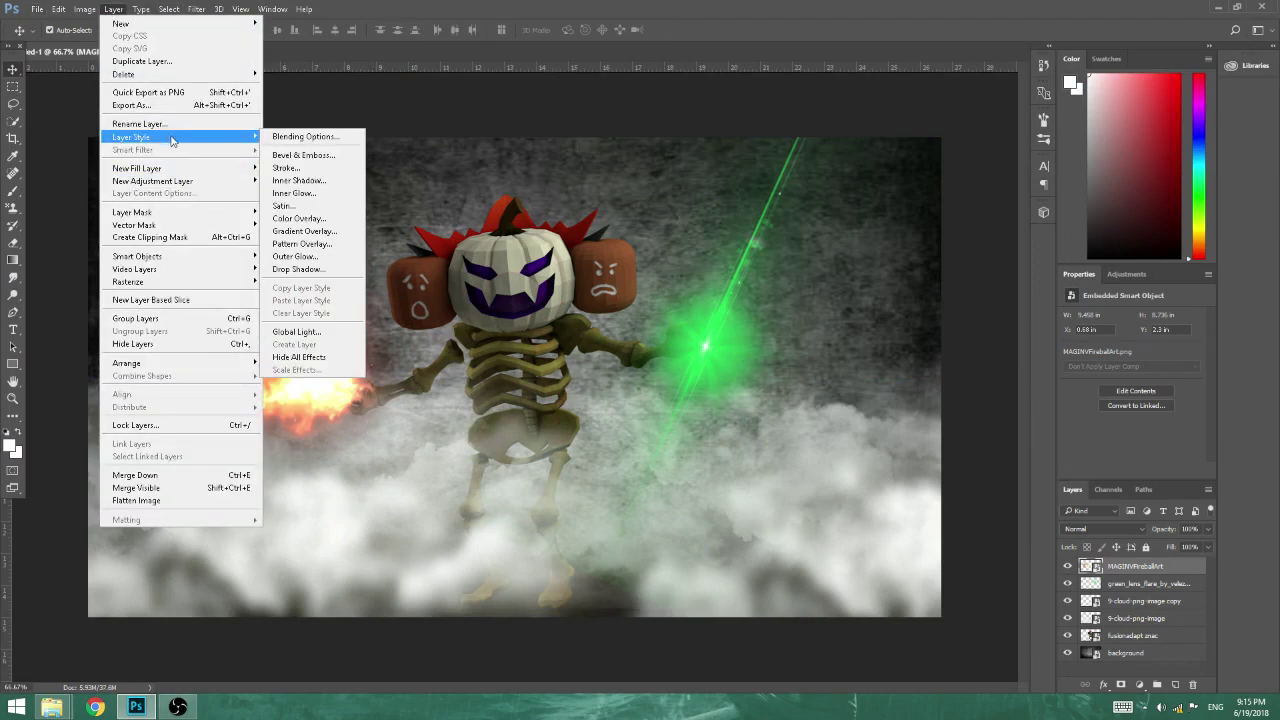
click(333, 219)
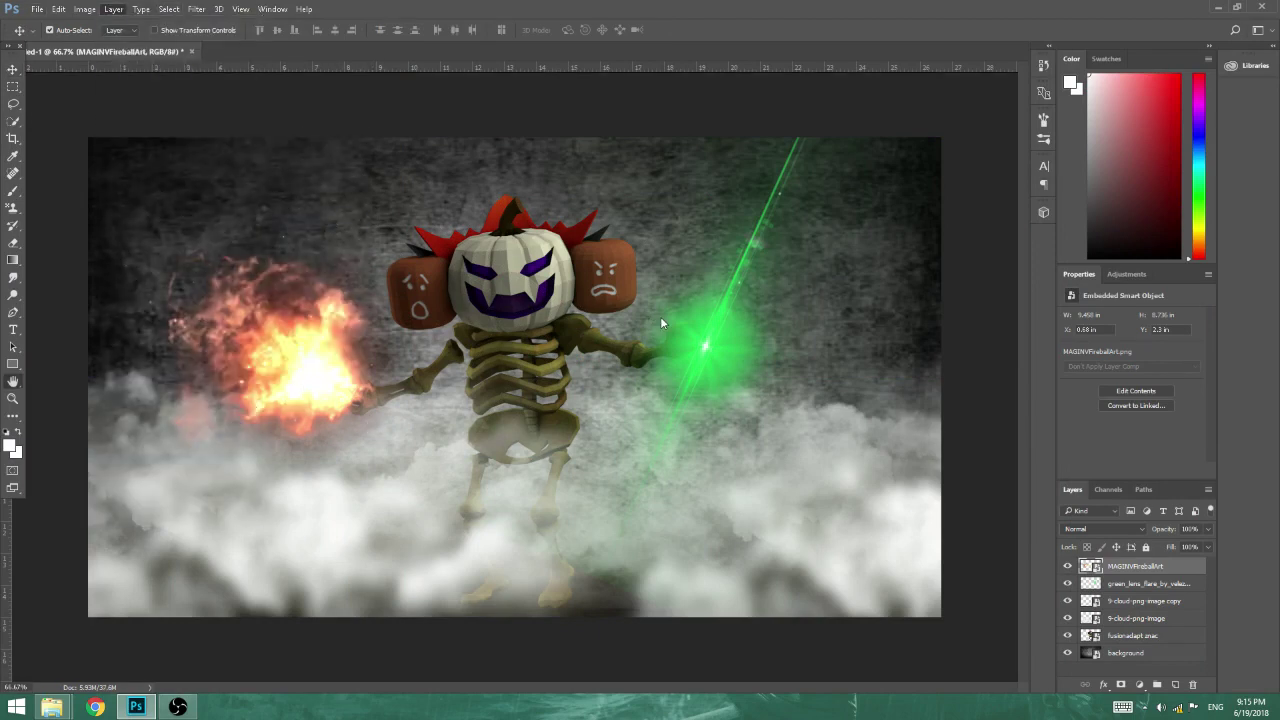
drag(386, 262, 883, 408)
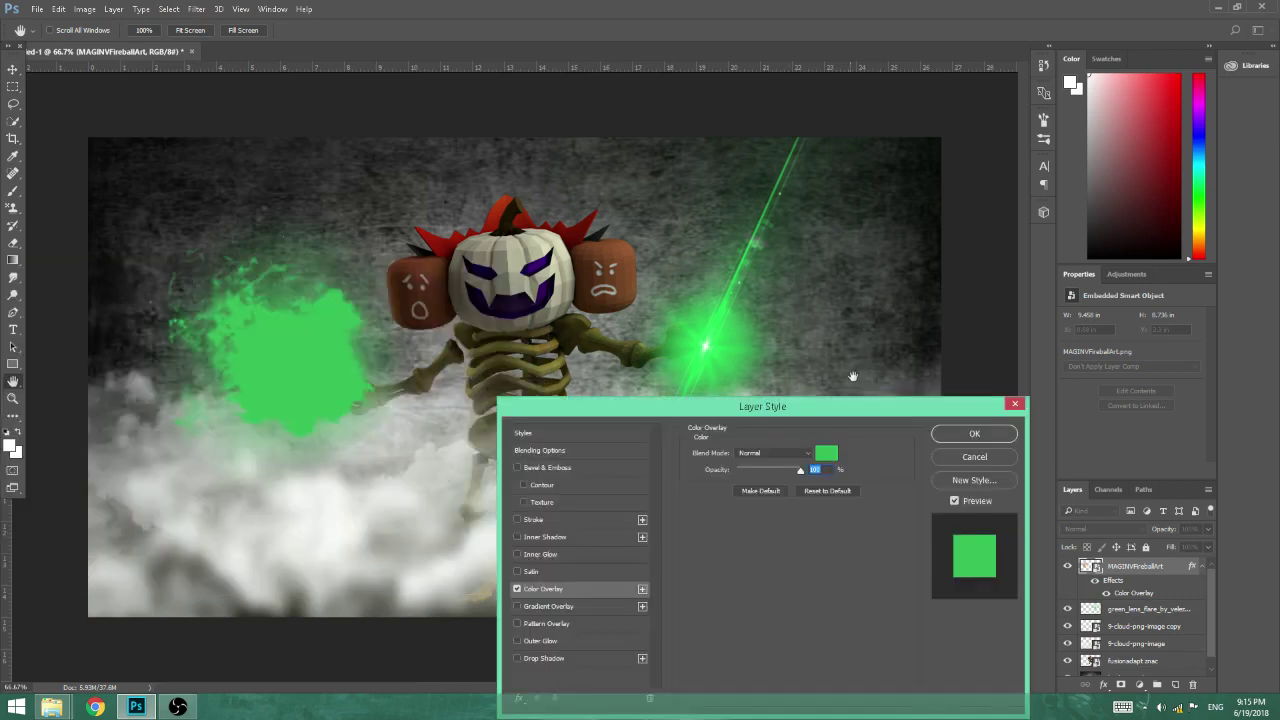
drag(810, 305, 810, 305)
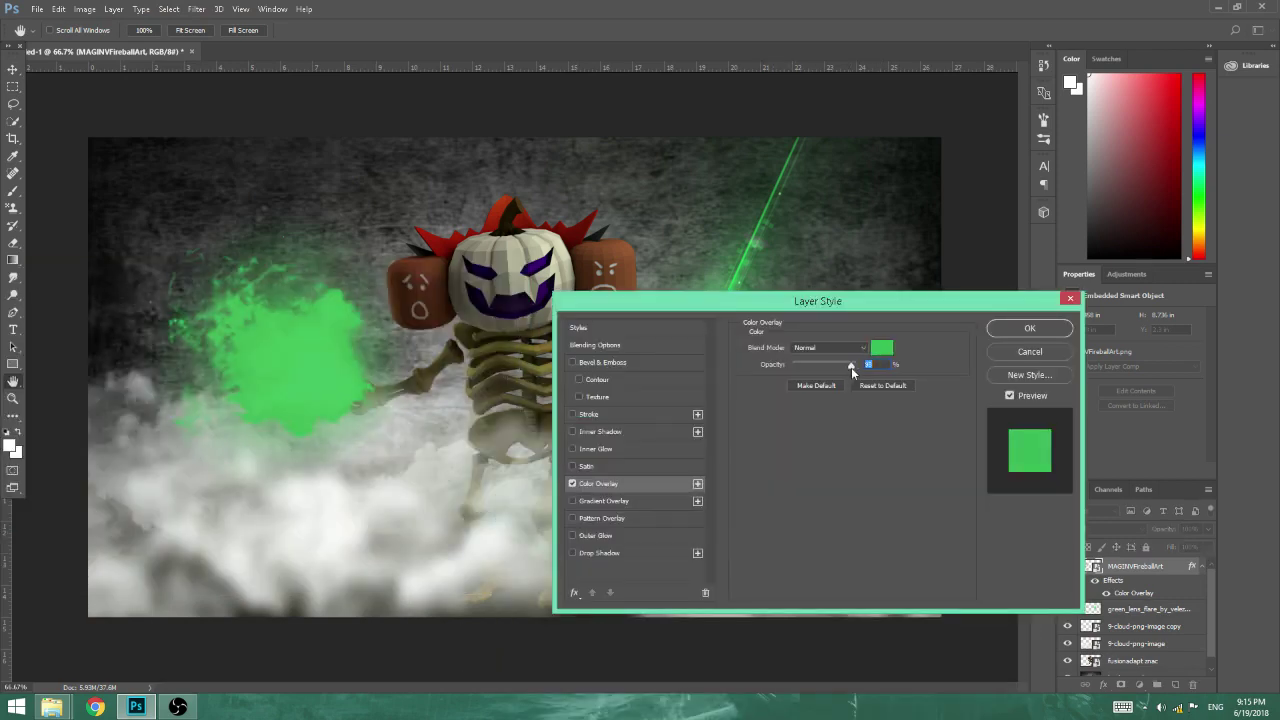
drag(836, 367, 783, 368)
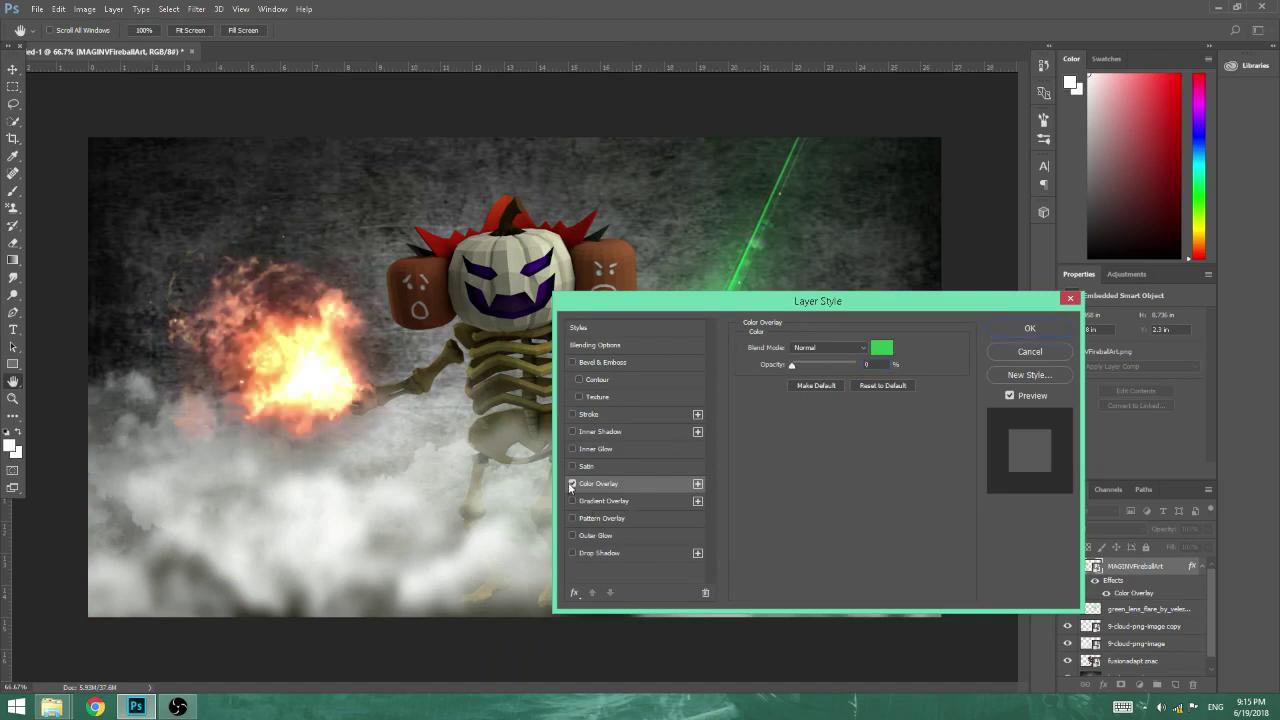
click(880, 348)
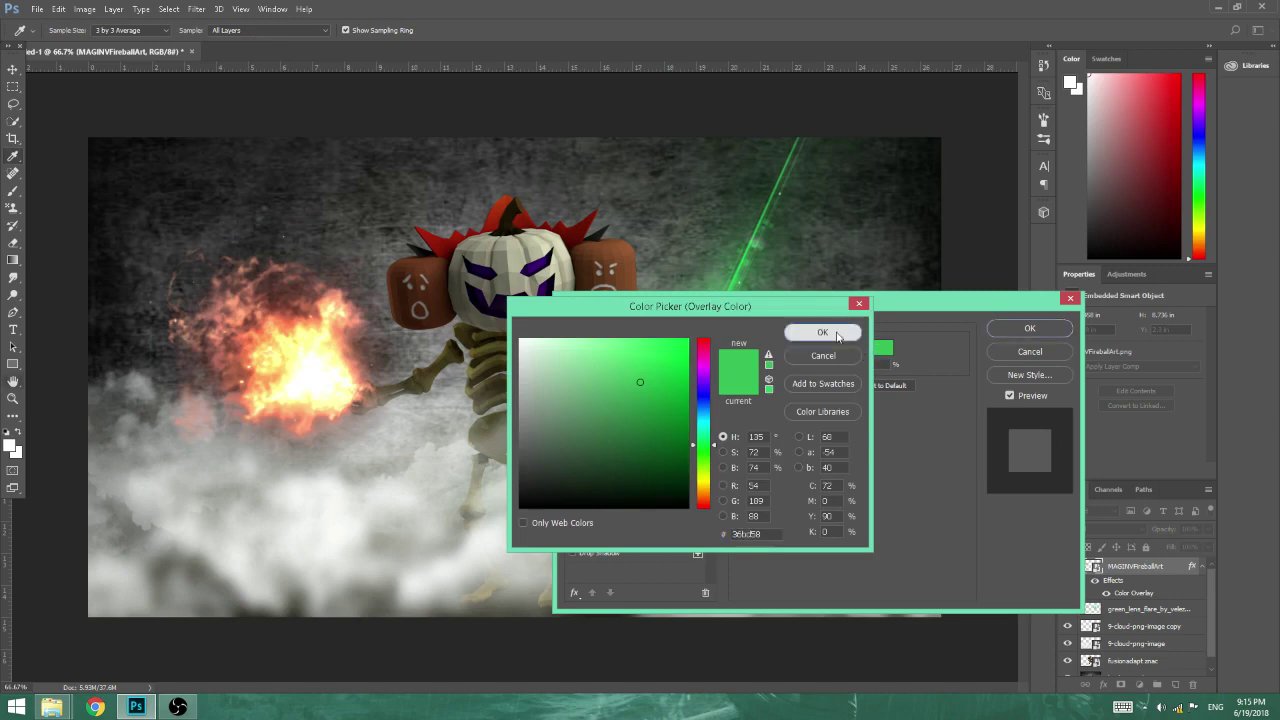
click(822, 333)
click(1028, 329)
key(alt+Tab)
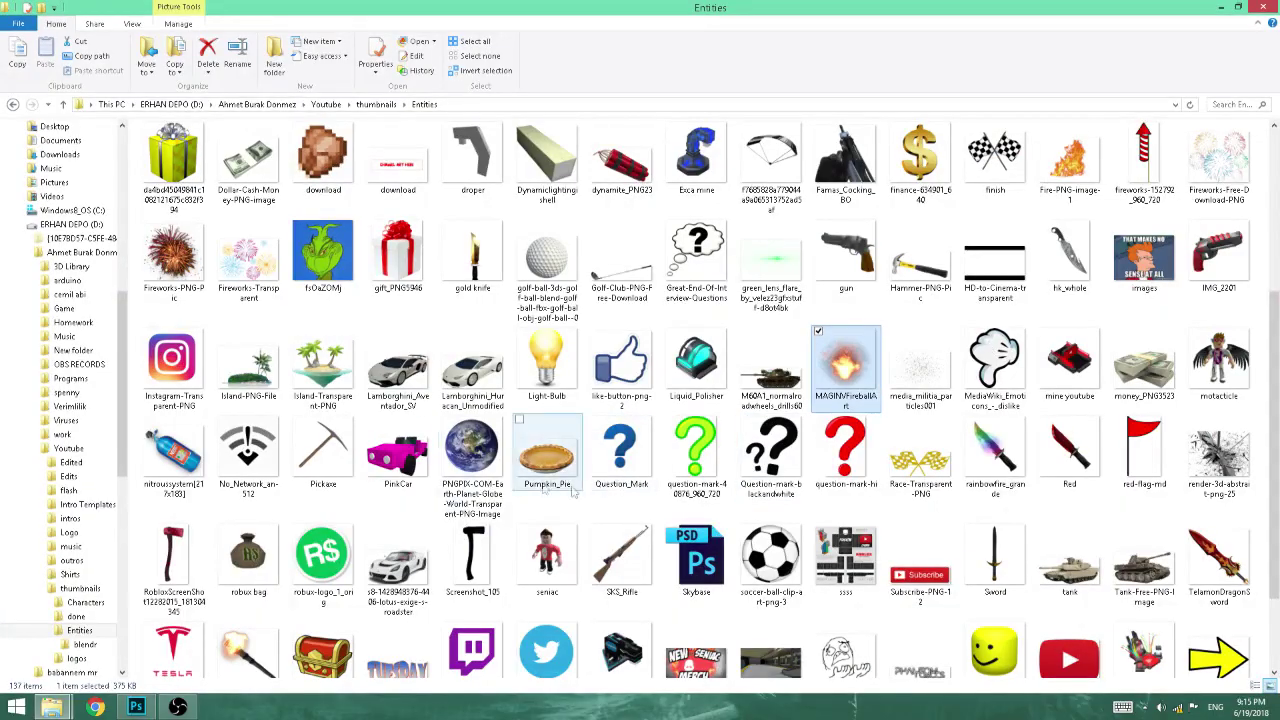
Drag in Atomic-Explosion-Transparent-Background, enlarge it and place it over the left-hand fireball
scroll(866, 461, up, 3)
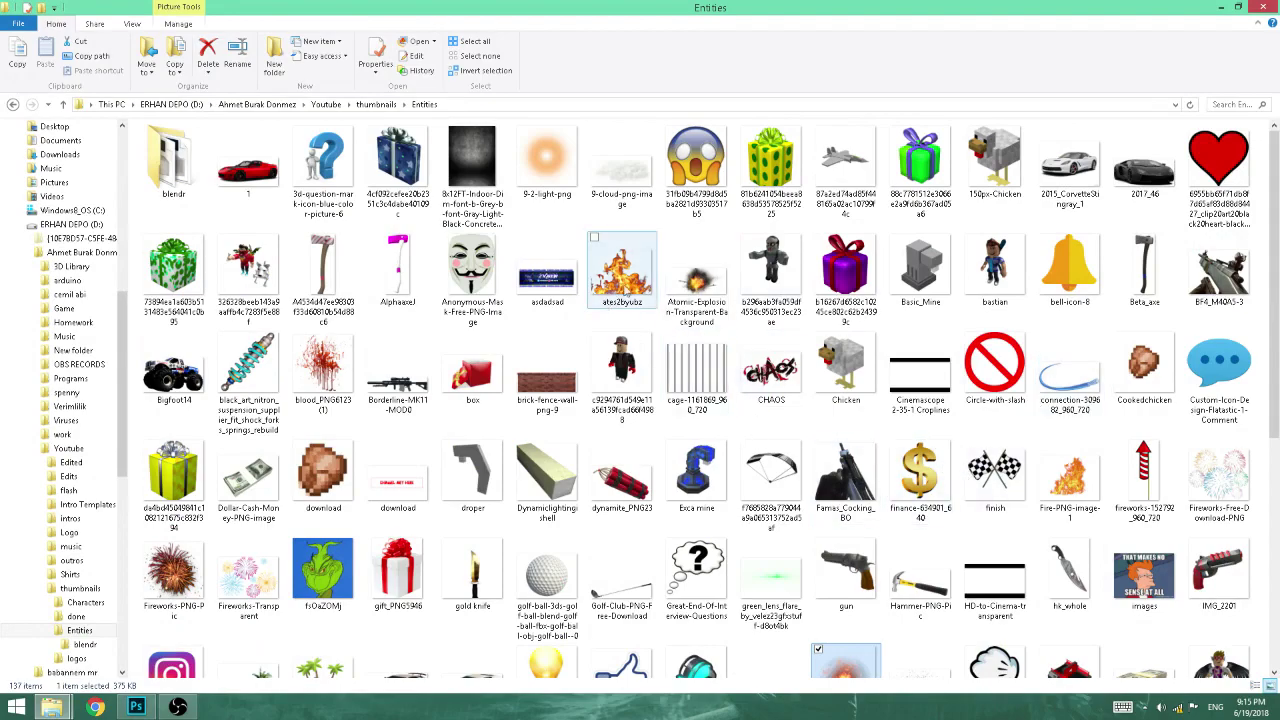
scroll(990, 430, down, 4)
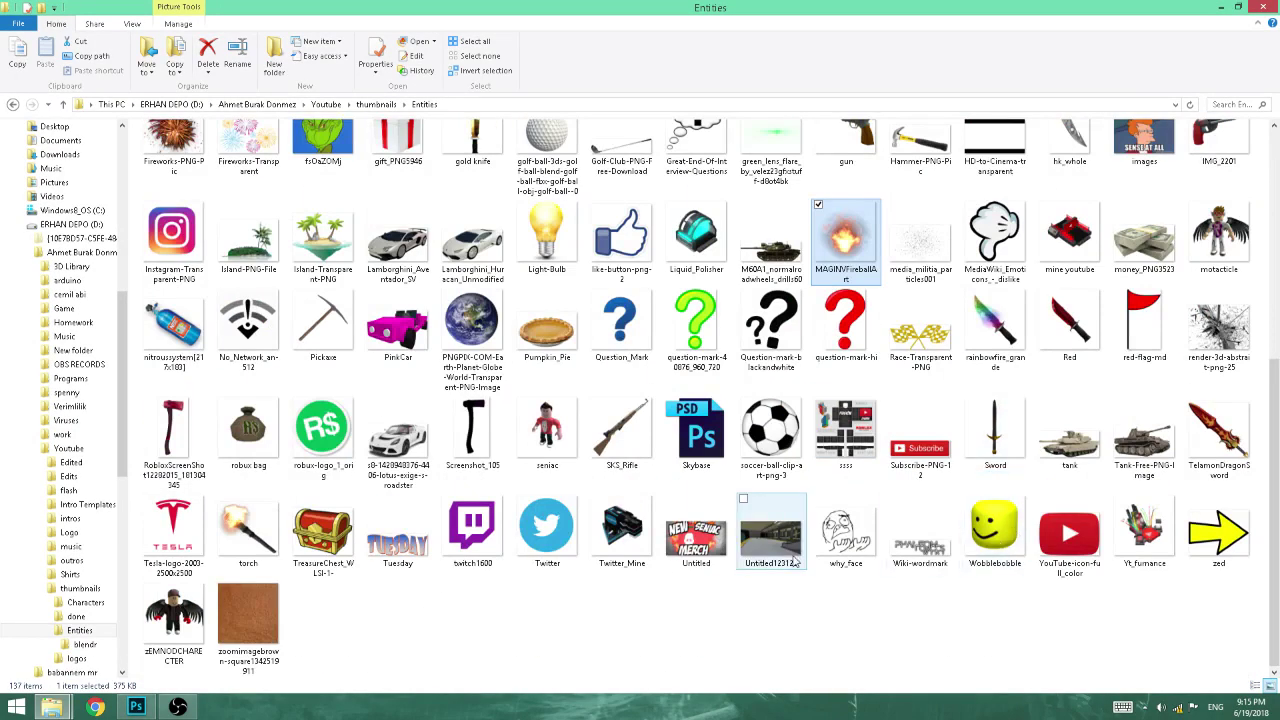
scroll(524, 585, up, 4)
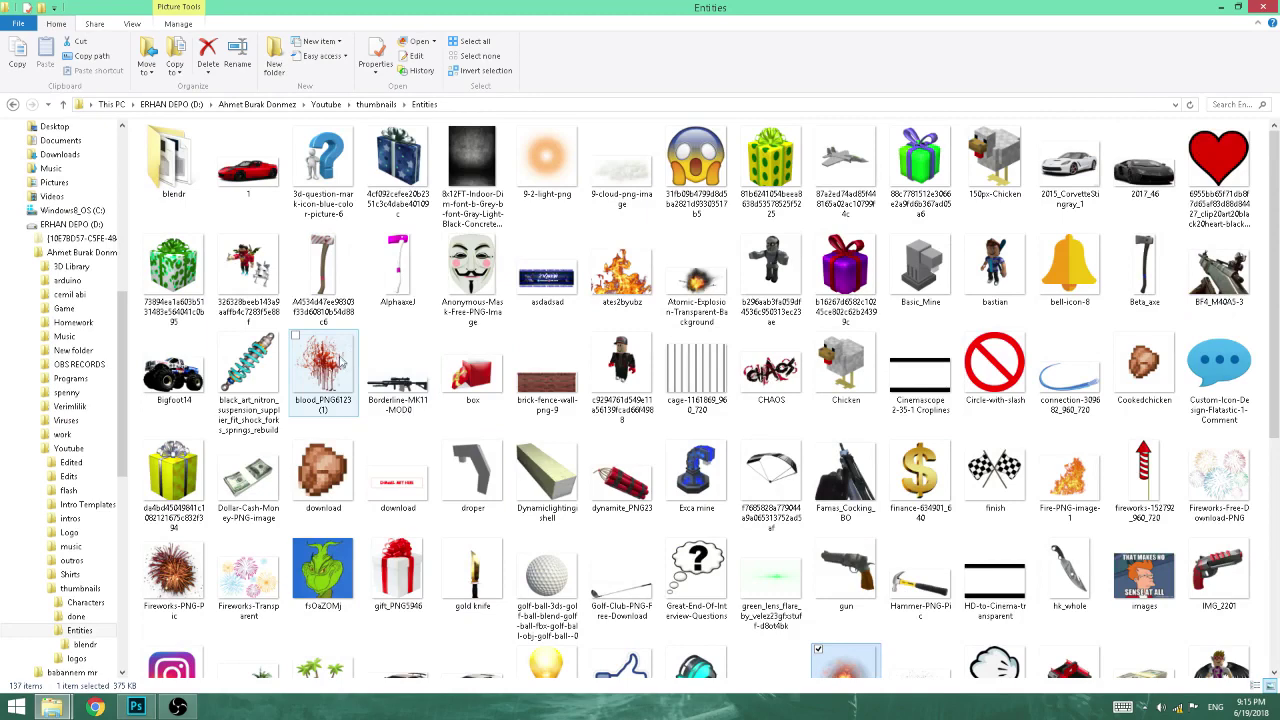
click(770, 428)
drag(693, 275, 180, 675)
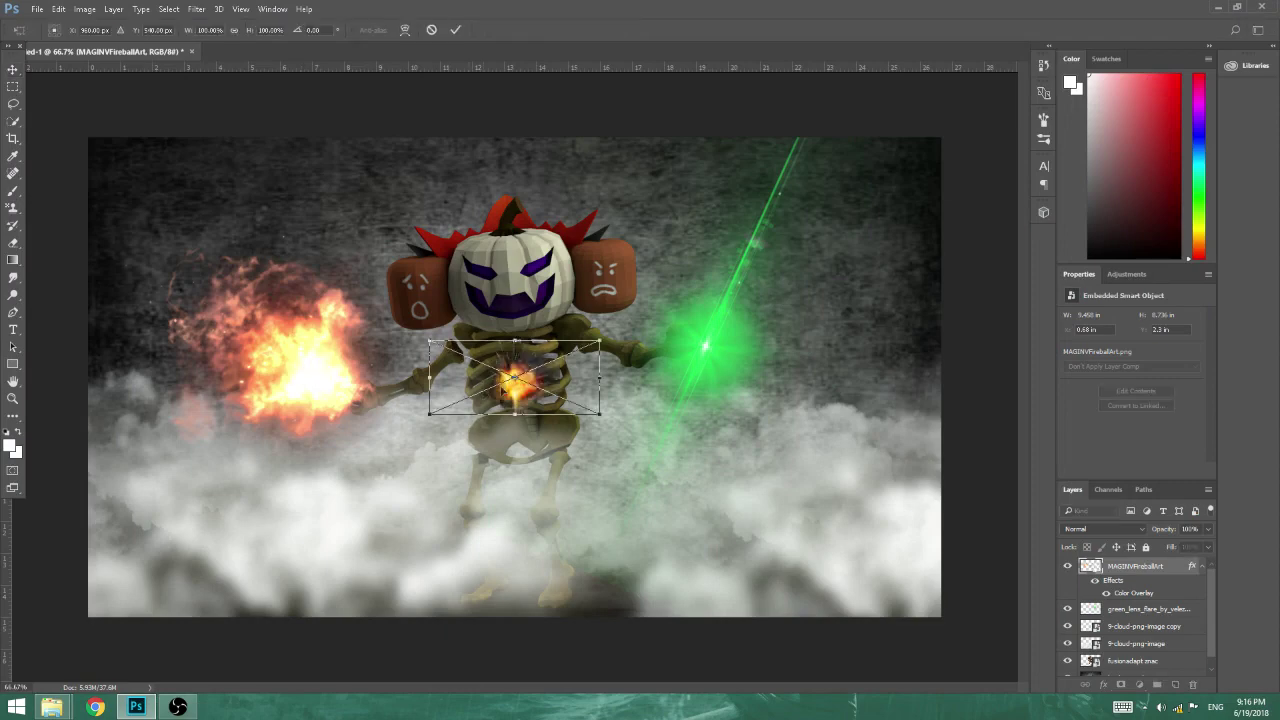
drag(601, 340, 911, 211)
drag(750, 307, 370, 341)
key(Return)
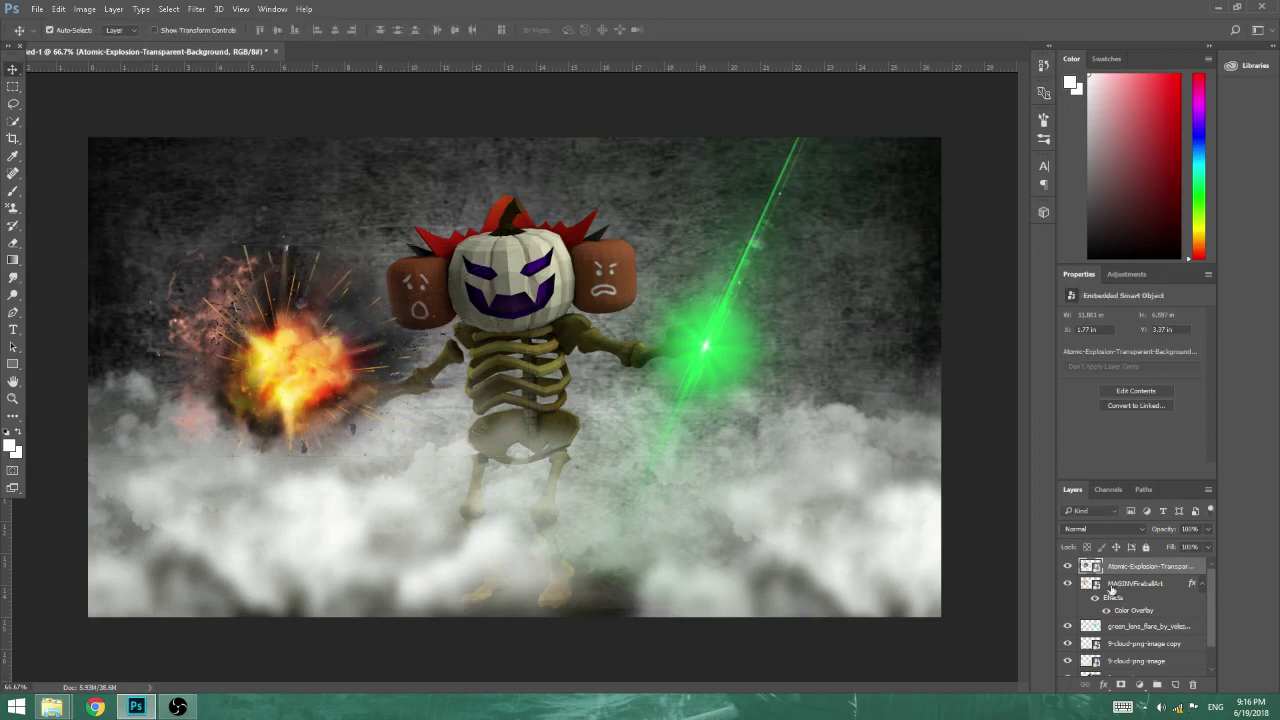
Delete the MAGINVFireballArt layer, hide the rulers, and rotate the explosion counter-clockwise
click(1112, 586)
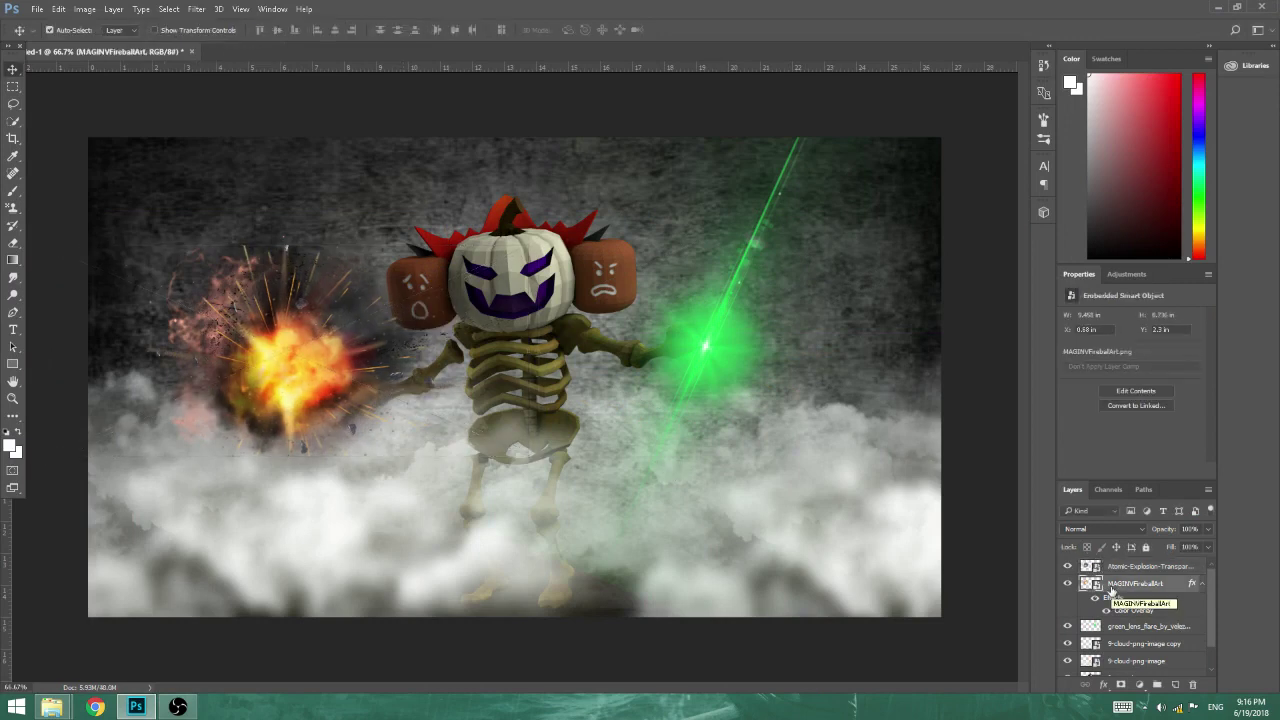
key(Delete)
click(297, 390)
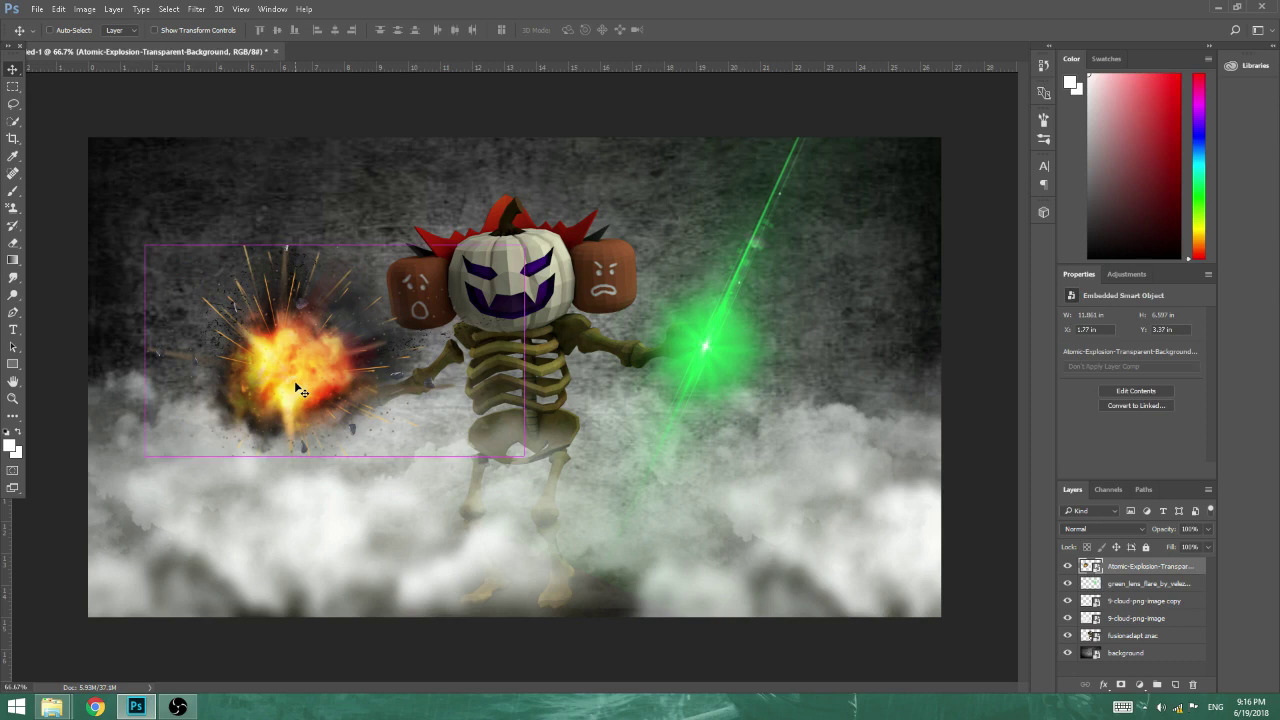
key(ctrl+r)
key(ctrl+t)
drag(527, 185, 398, 86)
mouse_move(327, 382)
mouse_down()
mouse_move(300, 366)
mouse_move(309, 395)
mouse_up()
Scale the explosion to about 422% and shift it left to fill the skeleton's left side
drag(529, 287, 842, 258)
drag(563, 321, 375, 352)
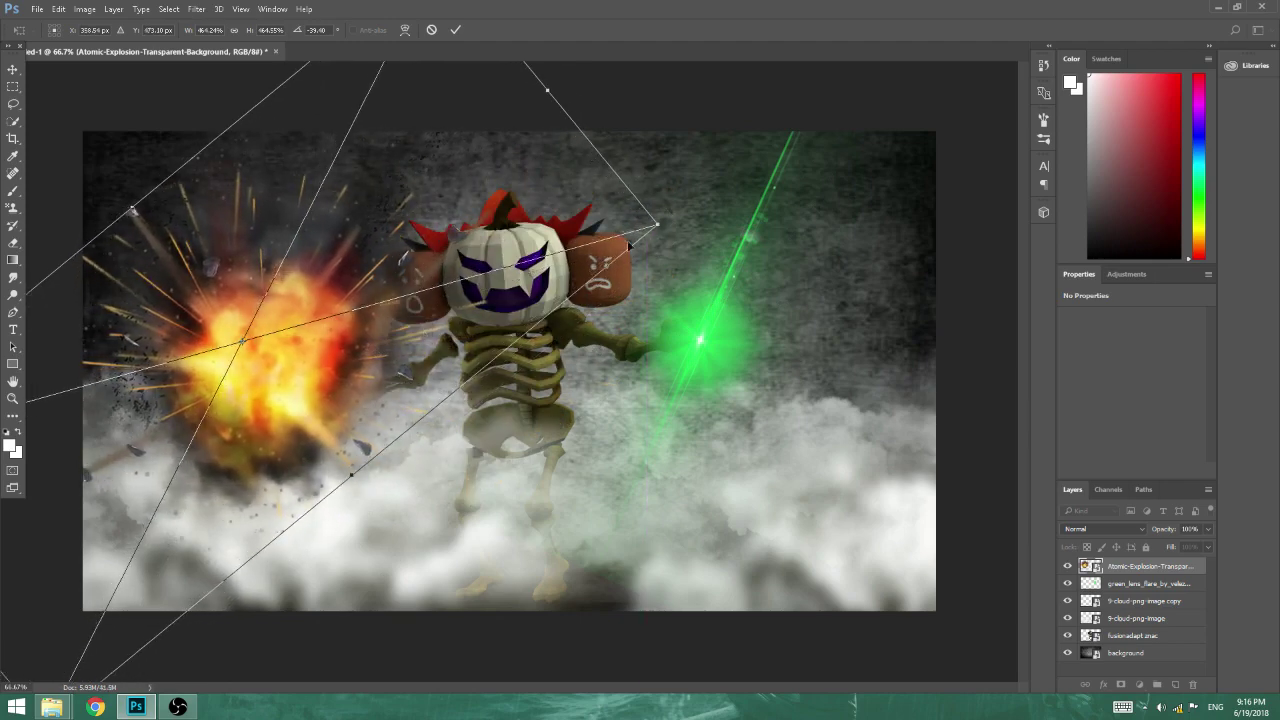
drag(703, 221, 770, 200)
drag(640, 240, 517, 275)
drag(665, 208, 507, 249)
drag(175, 350, 256, 347)
key(Return)
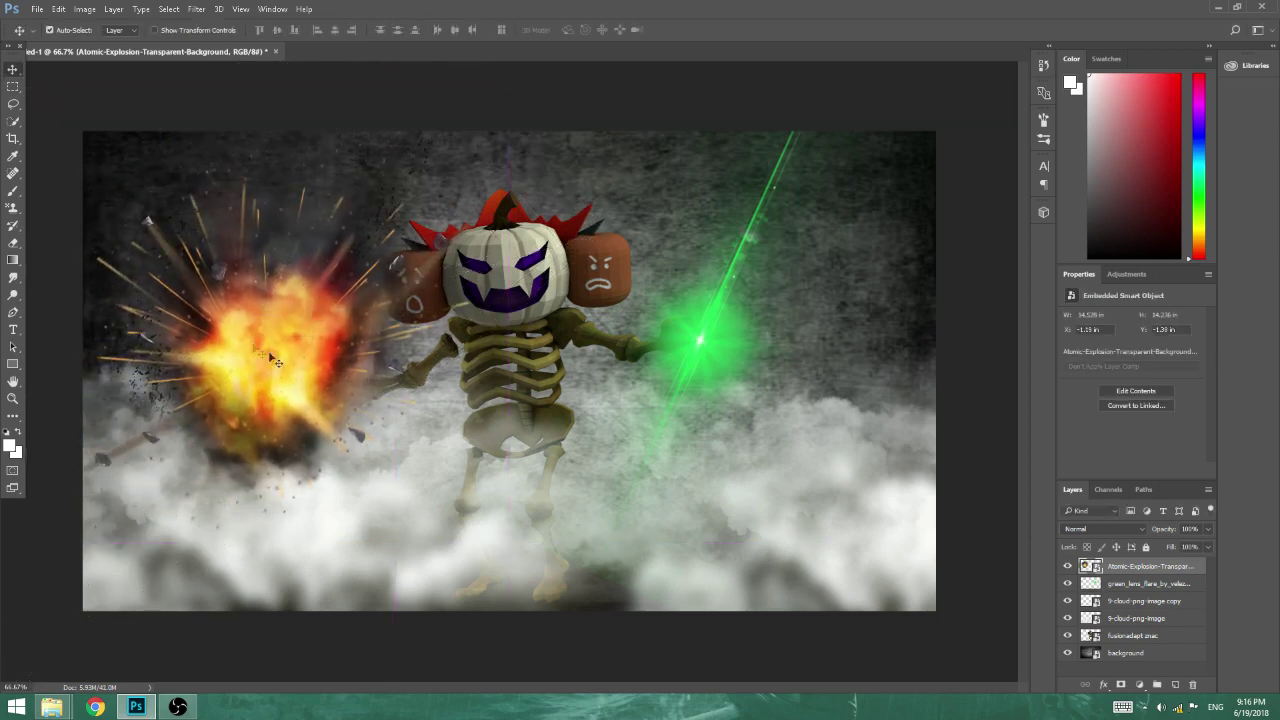